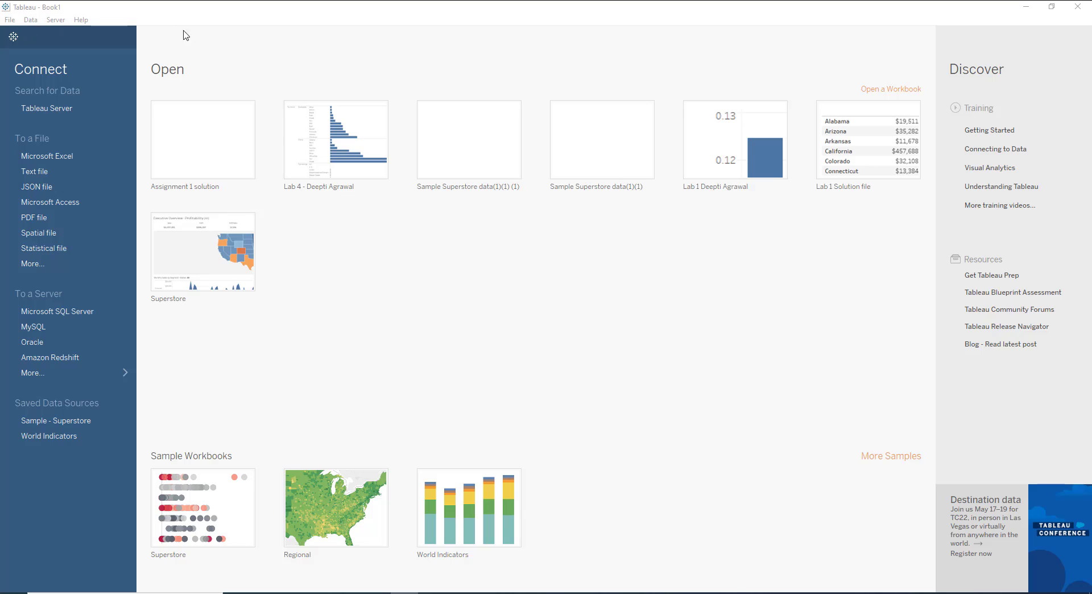
Connect to the saved Sample - Superstore data source and plot Discount on rows against Profit on columns.
left_click(63, 420)
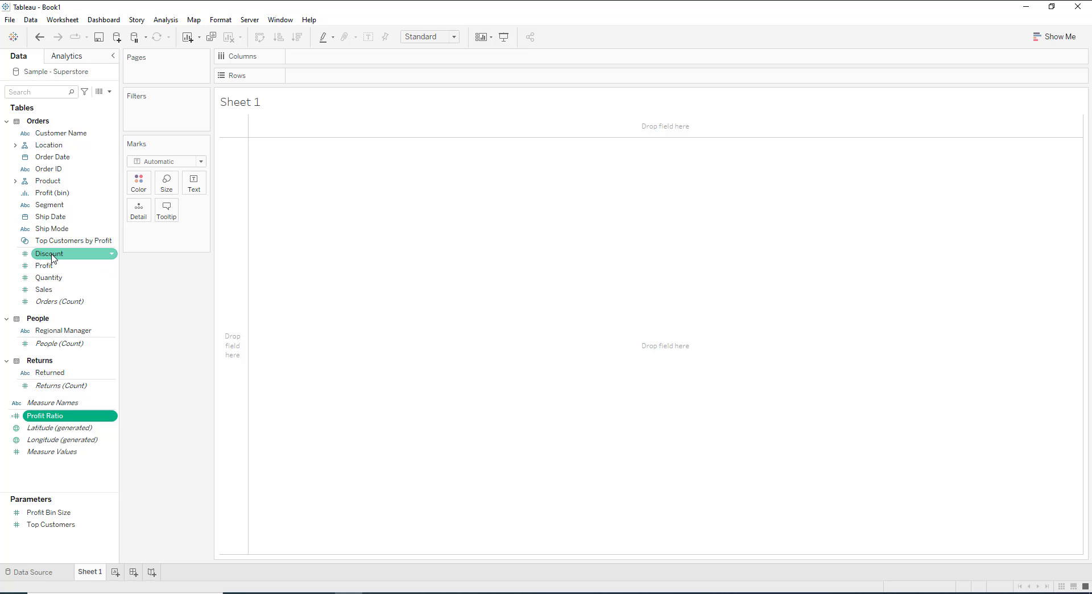
left_click_drag(49, 256, 312, 75)
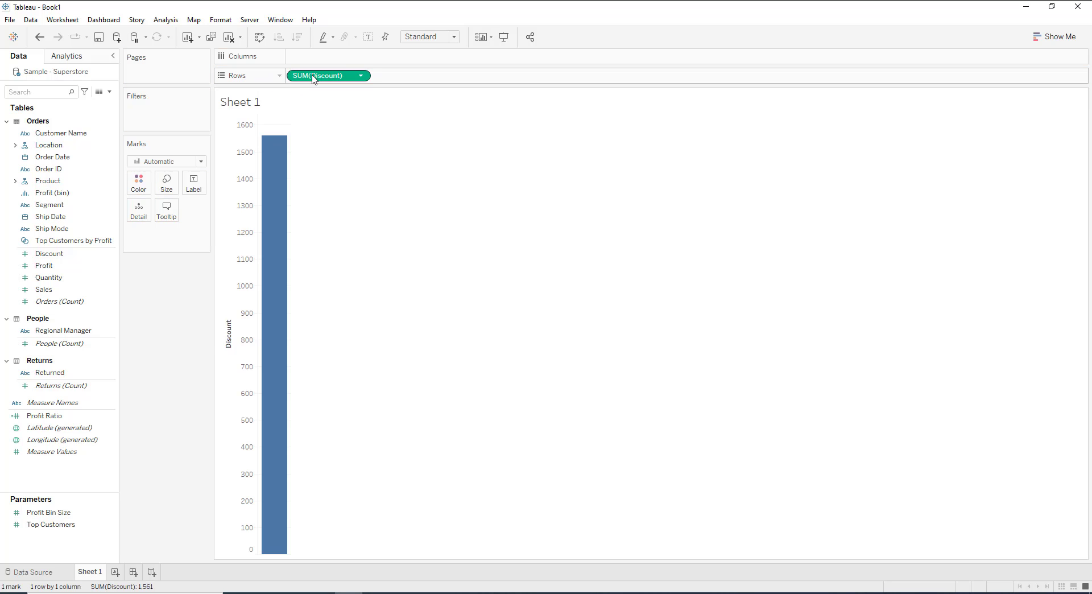
left_click_drag(45, 265, 306, 60)
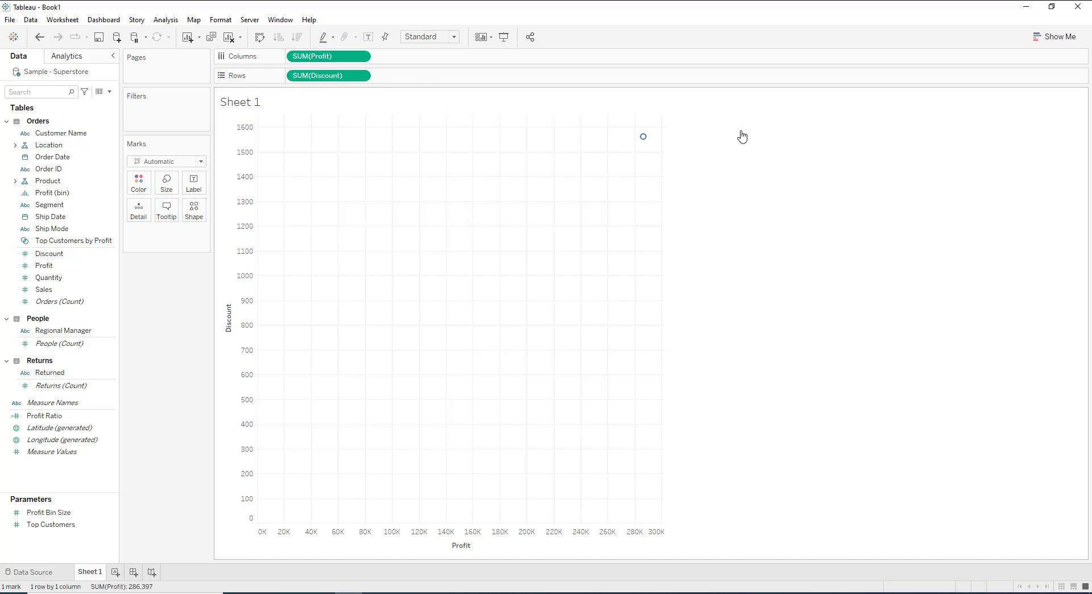
Disaggregate the measures so every record is plotted, and swap the rows and columns of the scatter plot.
mouse_move(649, 140)
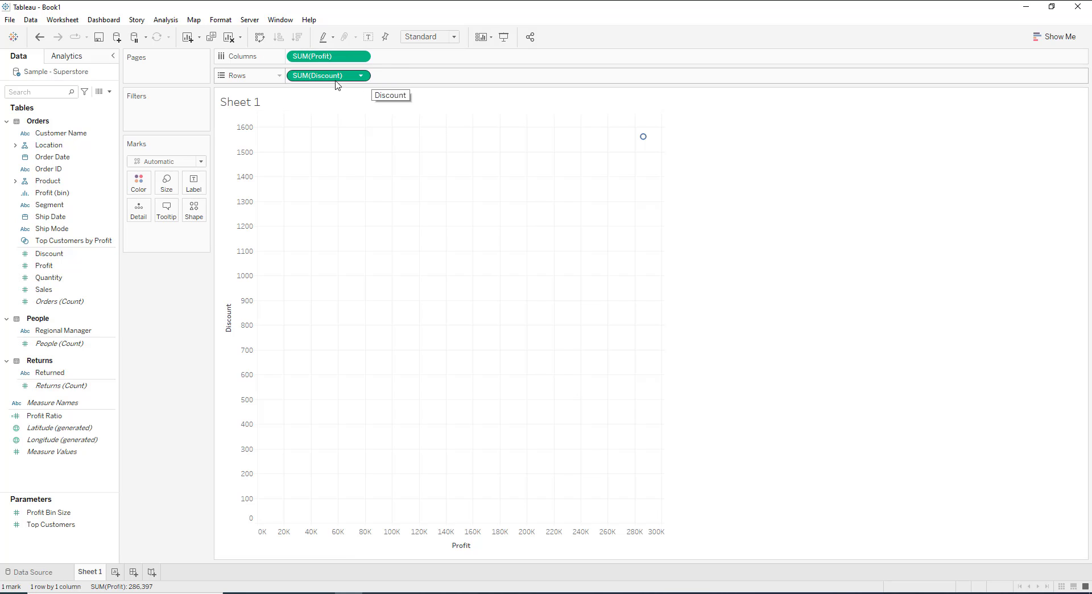
left_click(173, 21)
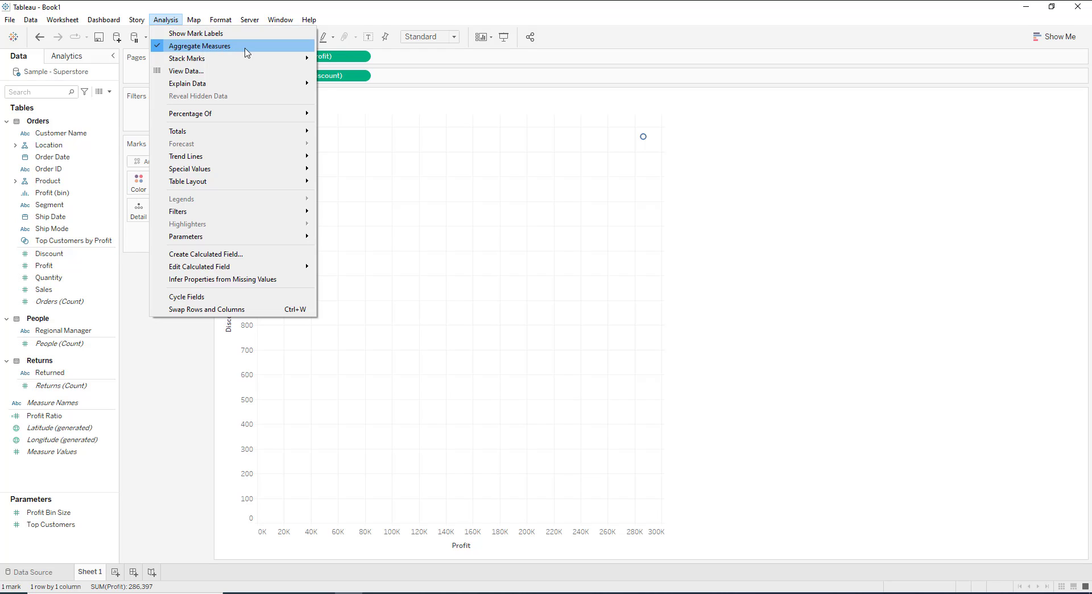
left_click(161, 45)
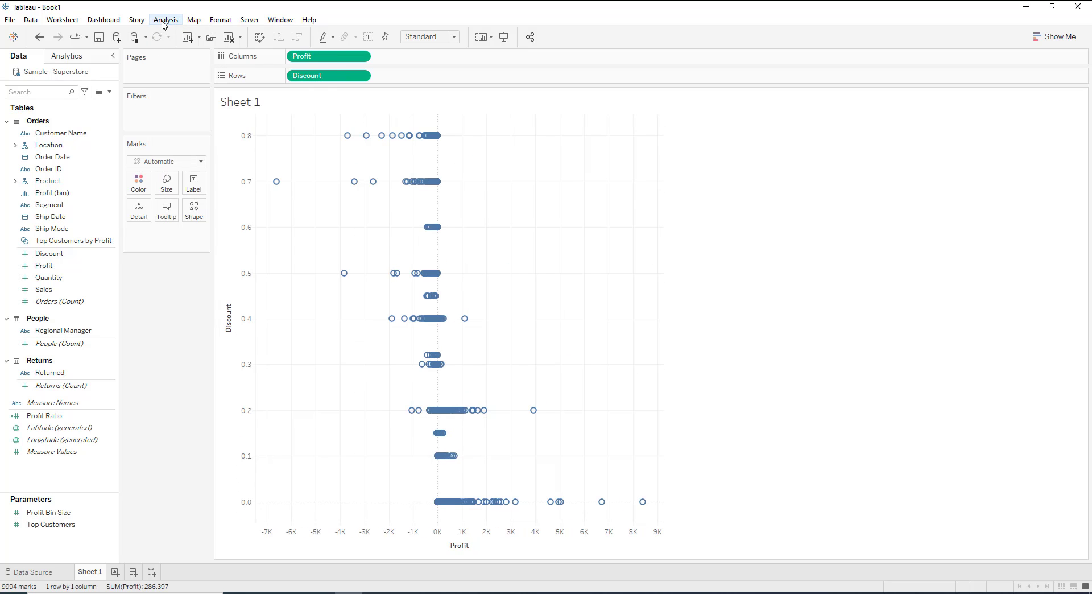
mouse_move(278, 182)
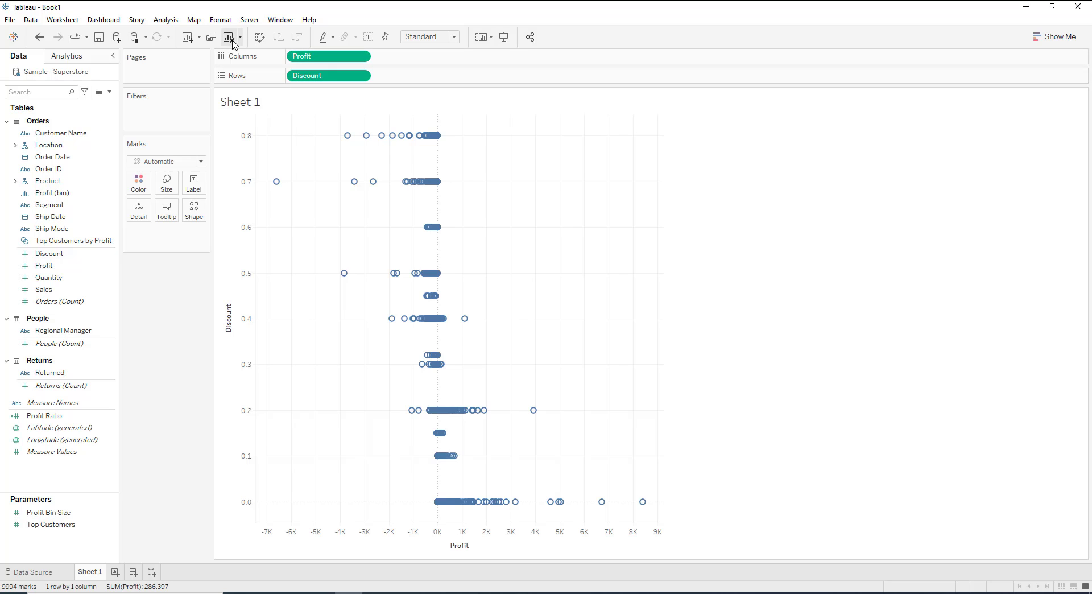
left_click(259, 38)
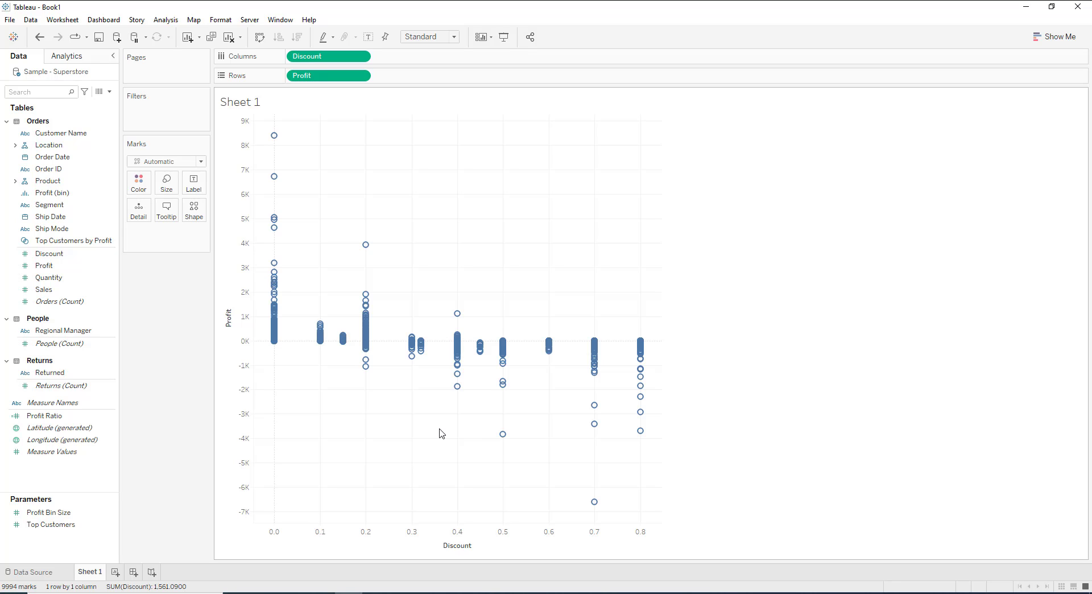
Add a Linear trend line to the scatter plot of Profit against Discount.
mouse_move(649, 400)
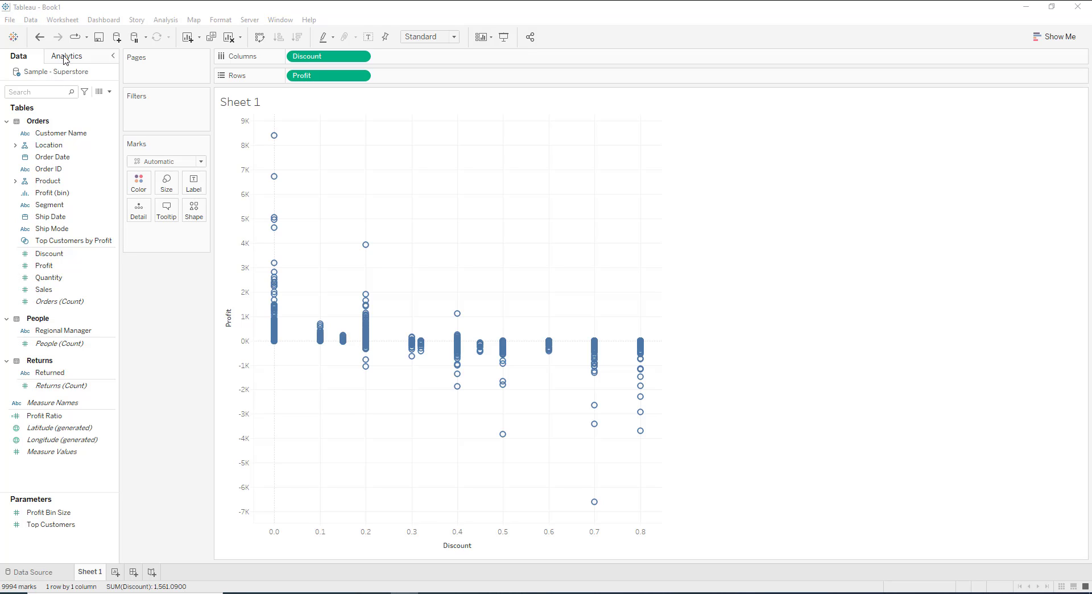
left_click(66, 57)
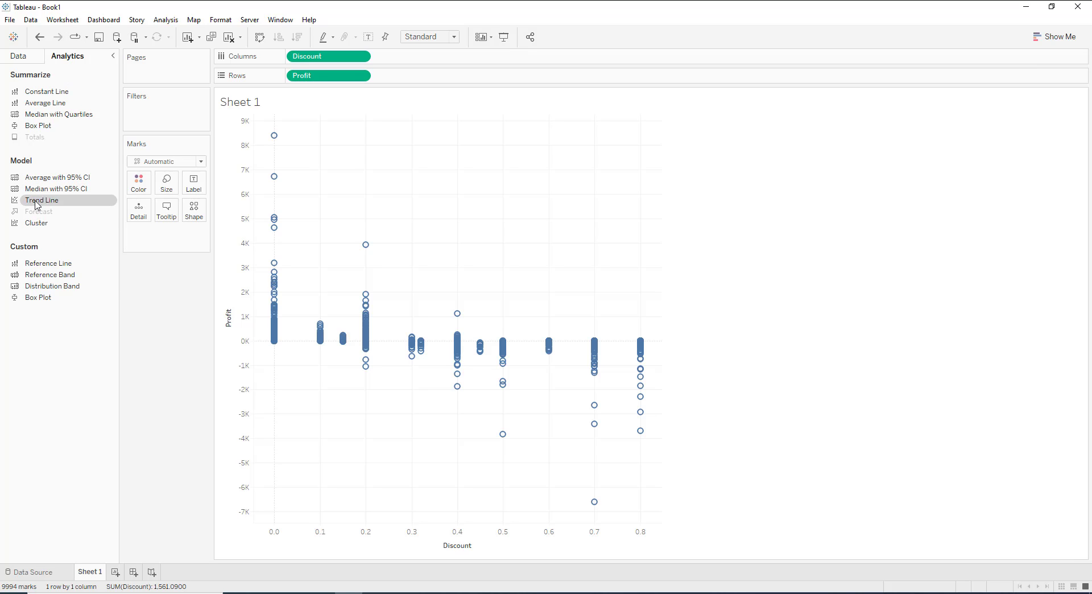
left_click_drag(36, 205, 331, 213)
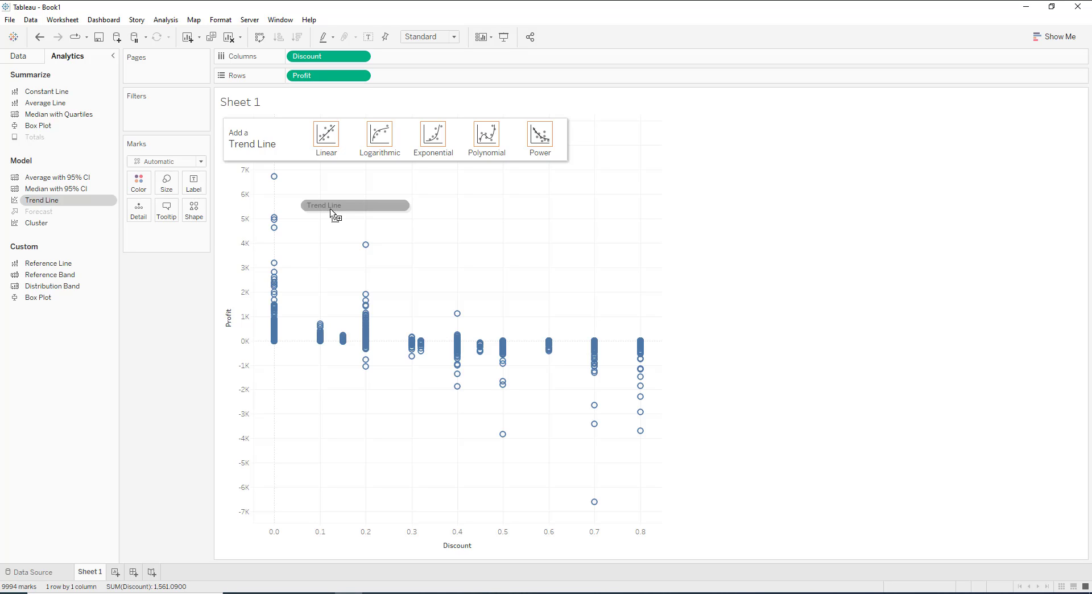
left_click_drag(331, 209, 325, 149)
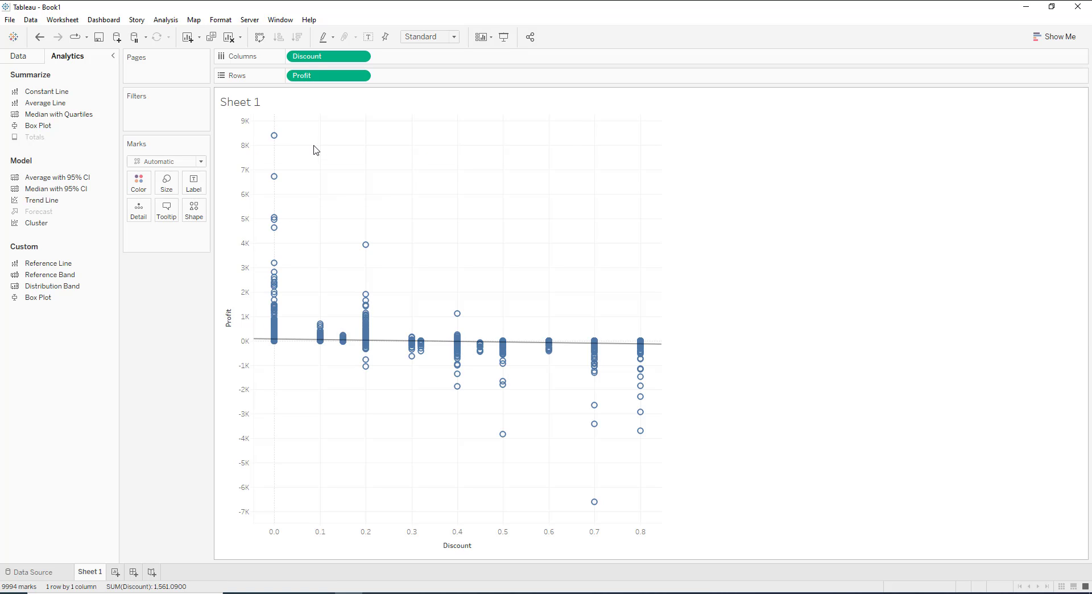
Open the line formatting from the trend line and set the sheet's grid lines to None.
mouse_move(387, 345)
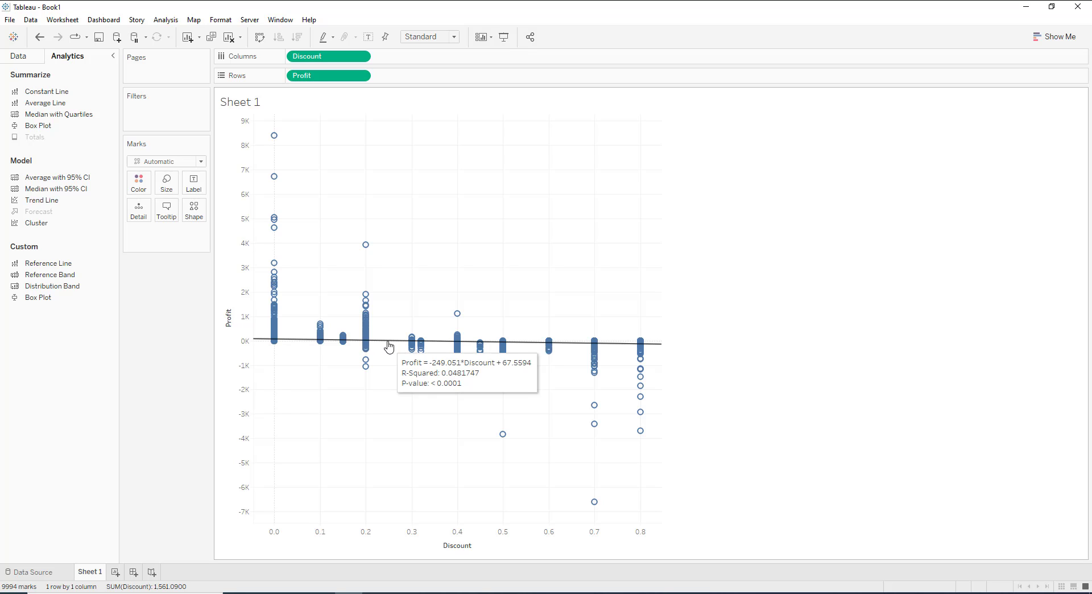
left_click(389, 341)
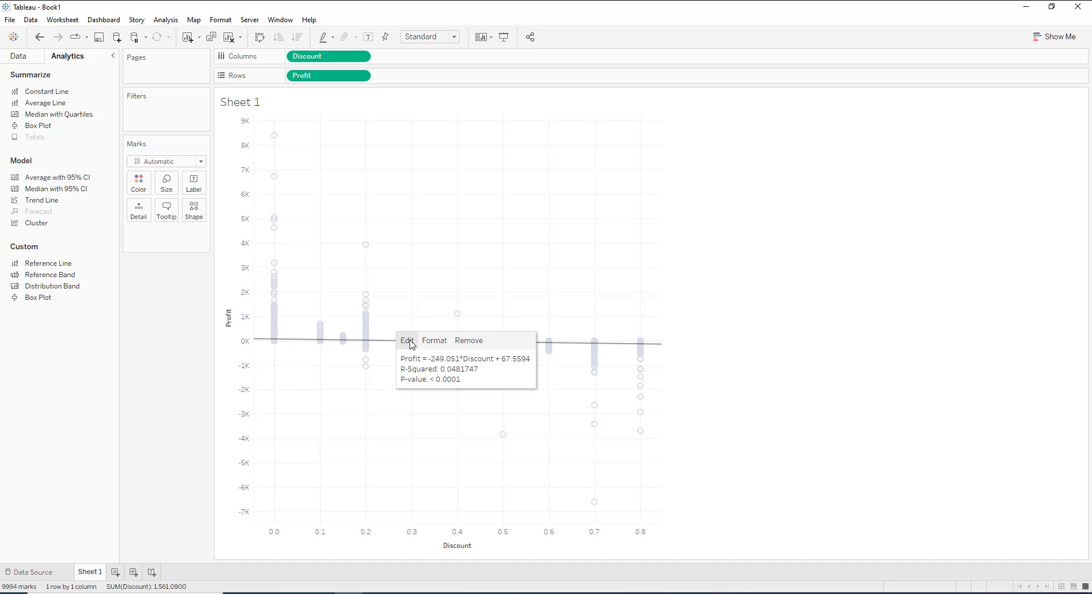
left_click(439, 340)
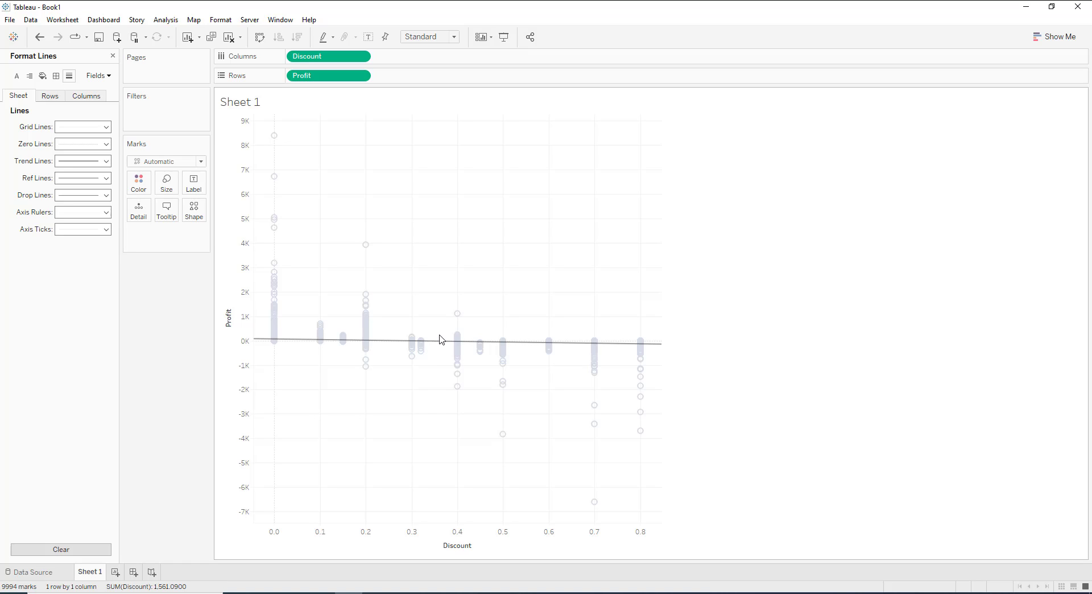
mouse_move(436, 348)
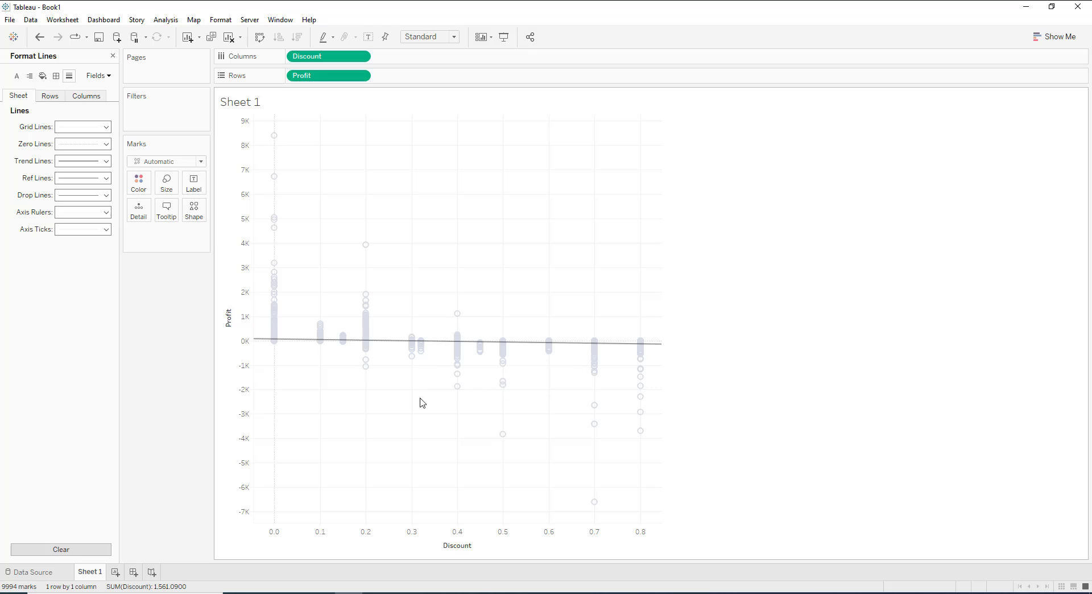
left_click(106, 129)
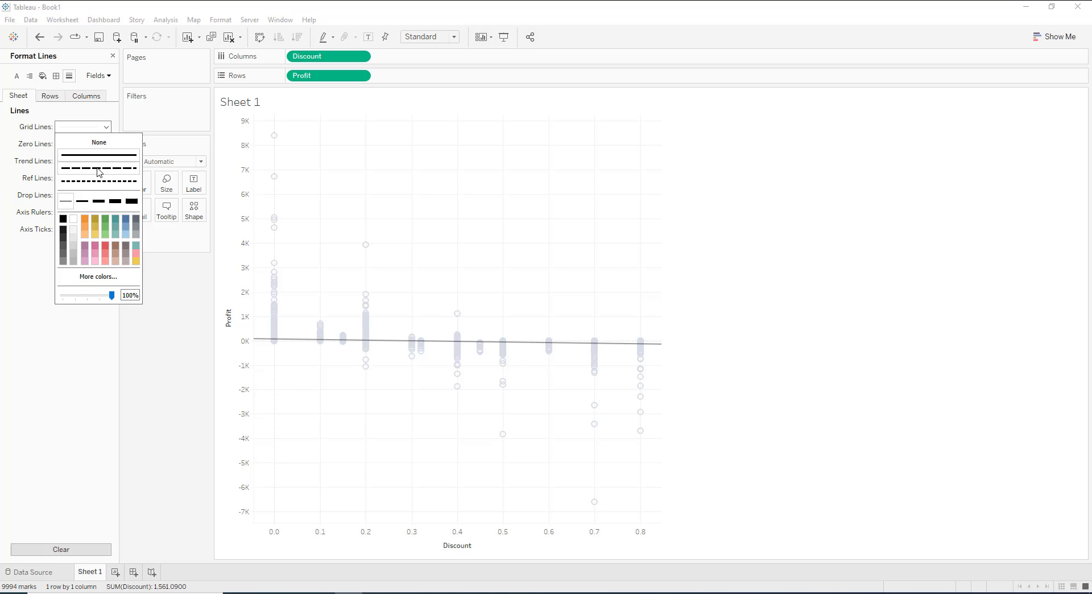
left_click(92, 145)
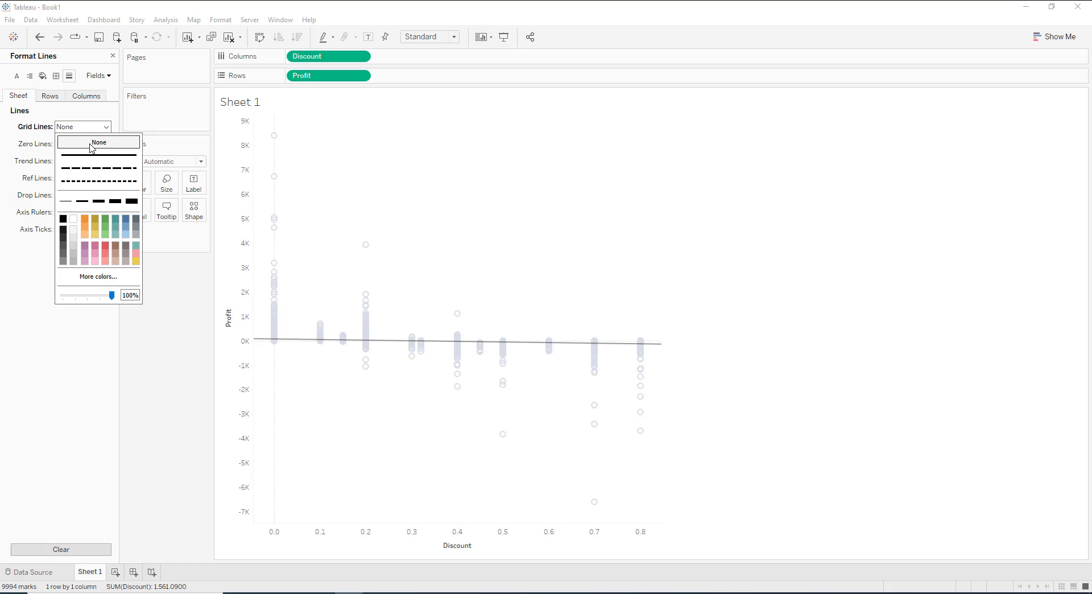
left_click(29, 293)
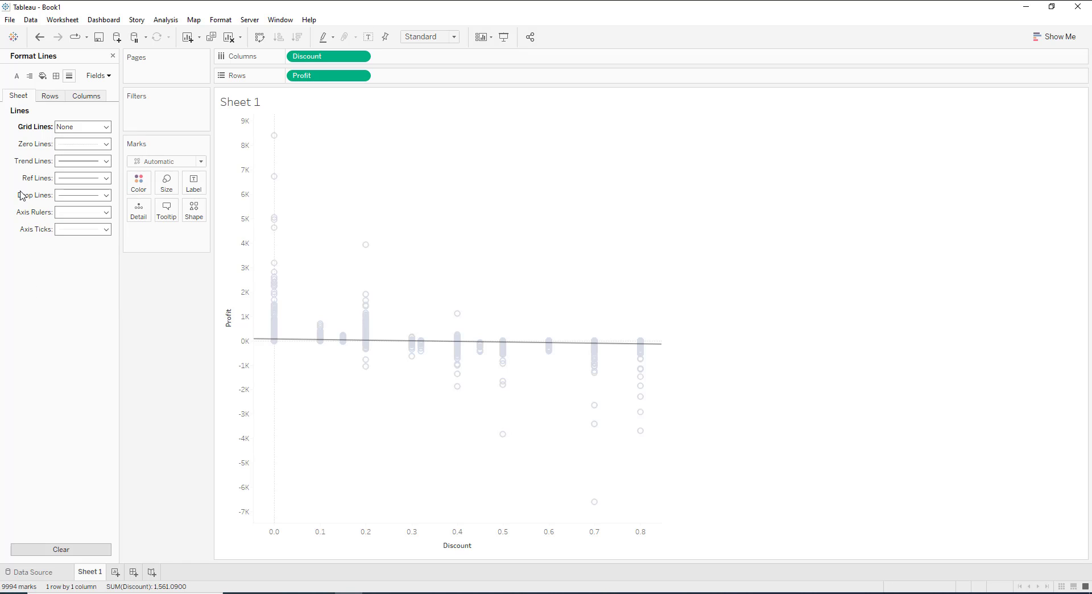
Format the trend lines as a dashed line in gray with the thinnest line weight.
left_click(61, 166)
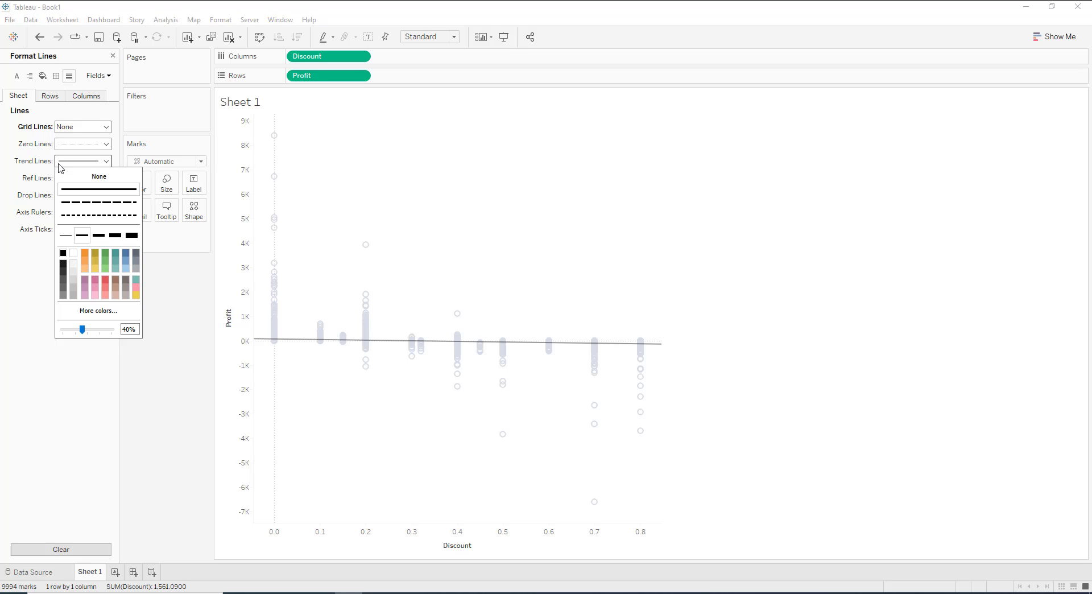
left_click(64, 296)
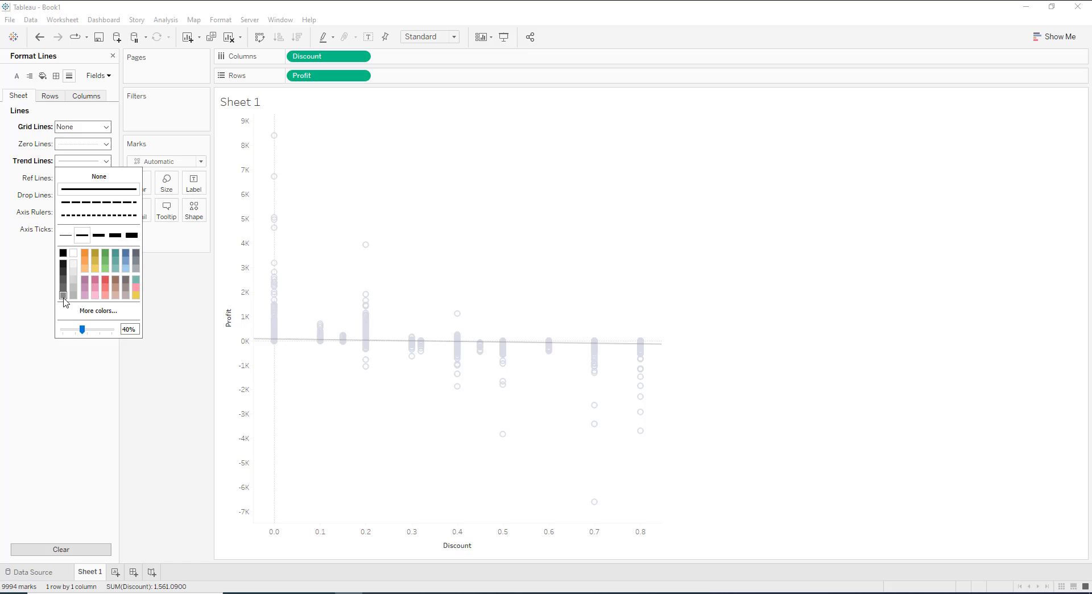
left_click(67, 239)
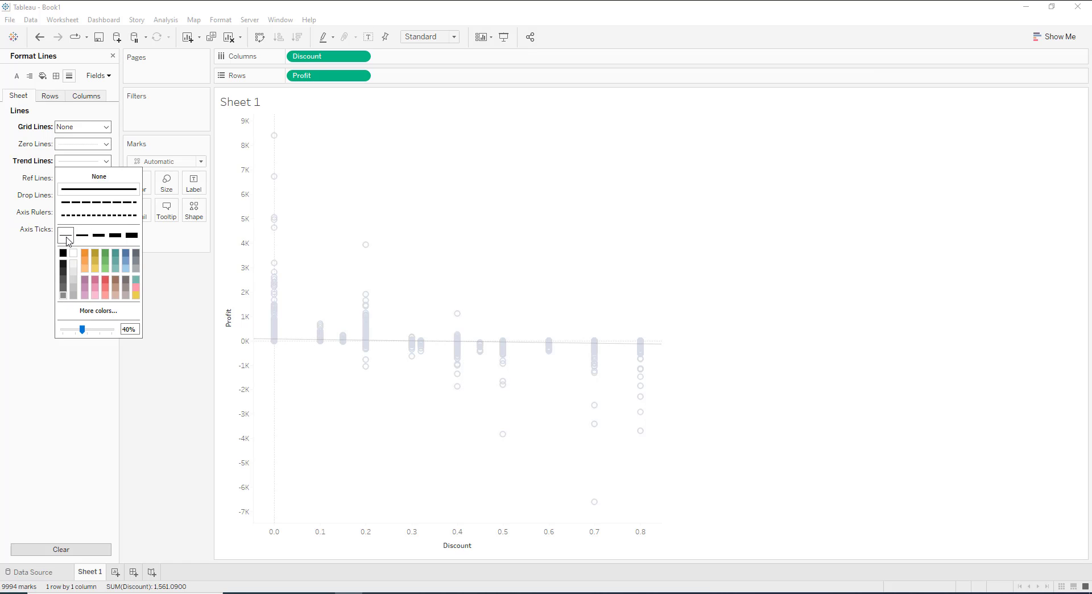
left_click(80, 202)
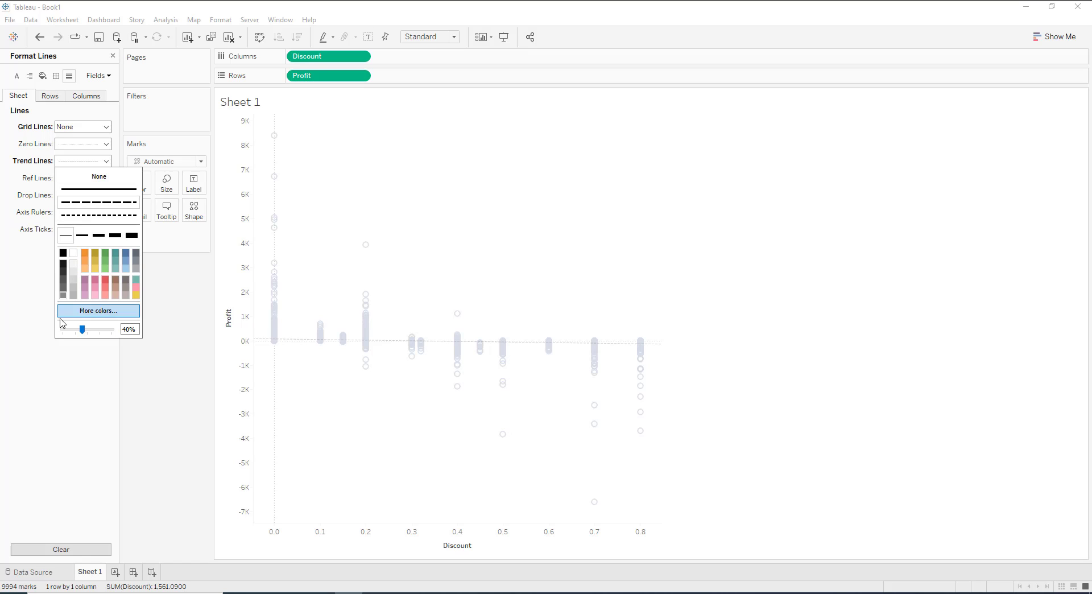
left_click(64, 384)
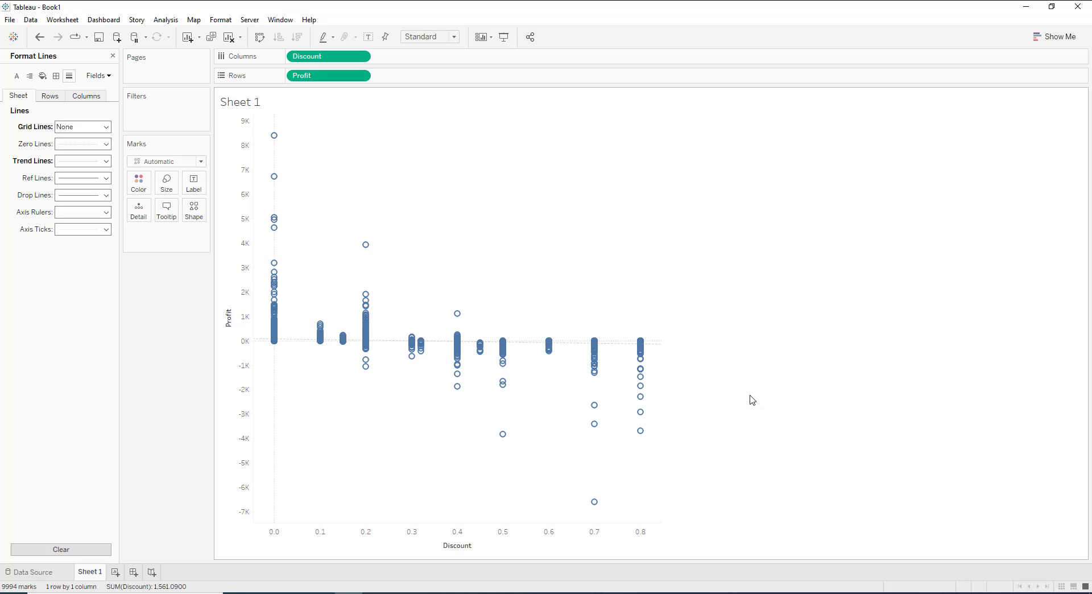
Duplicate the Sheet 1 worksheet with its scatter plot and trend line.
mouse_move(609, 343)
right_click(96, 568)
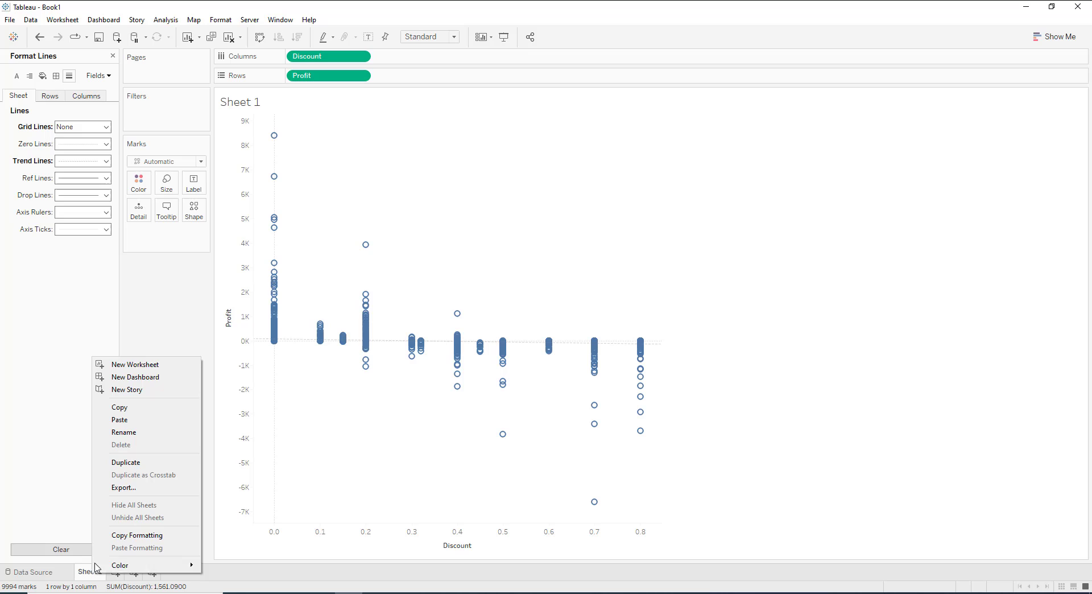
left_click(134, 462)
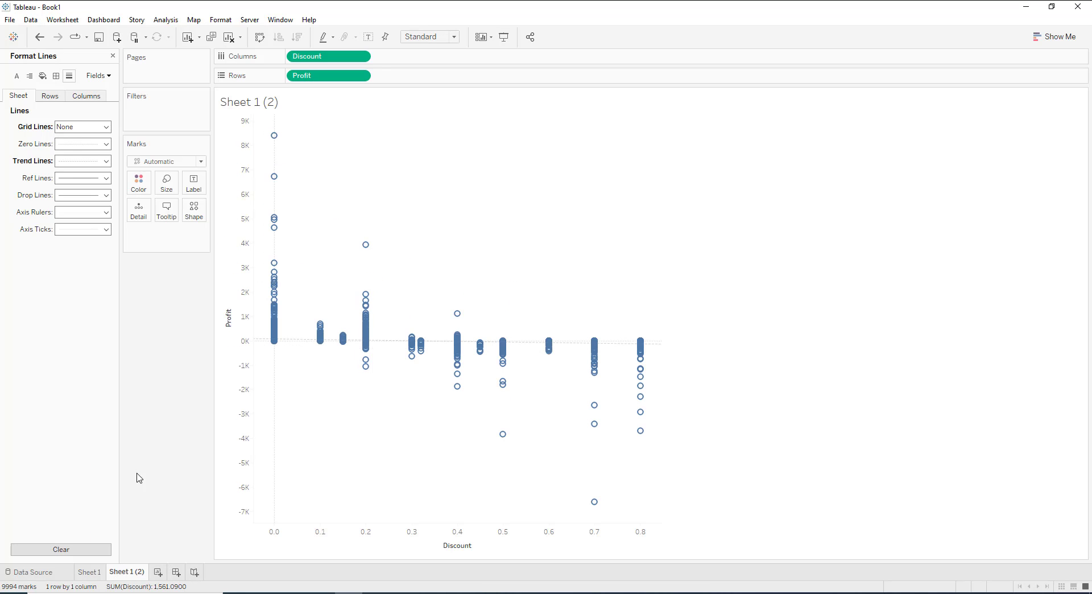
Rename the original Sheet 1 worksheet as "Trend line Example".
right_click(89, 572)
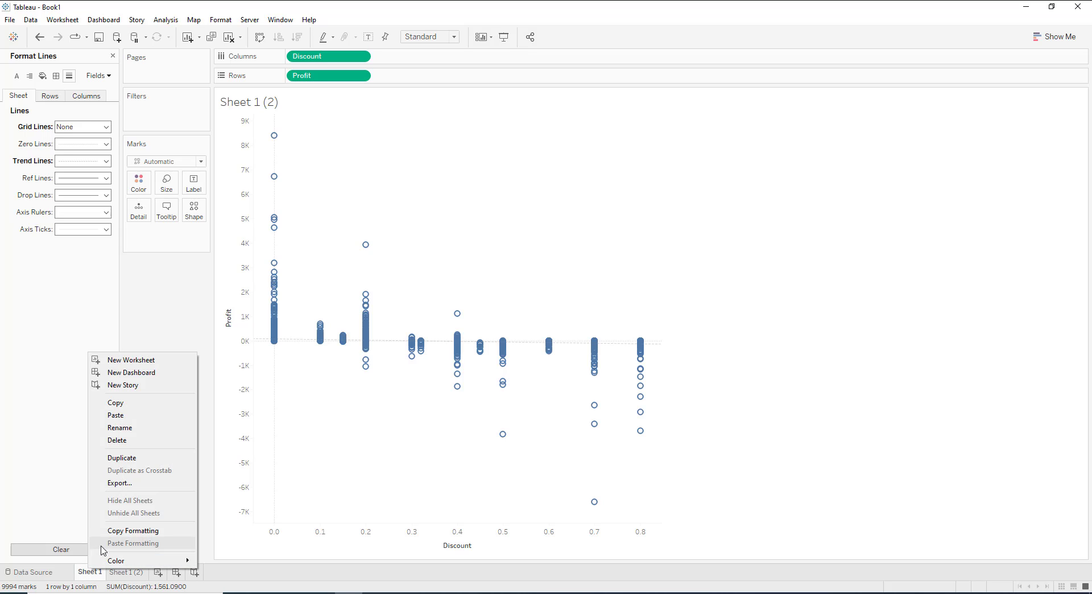
left_click(136, 432)
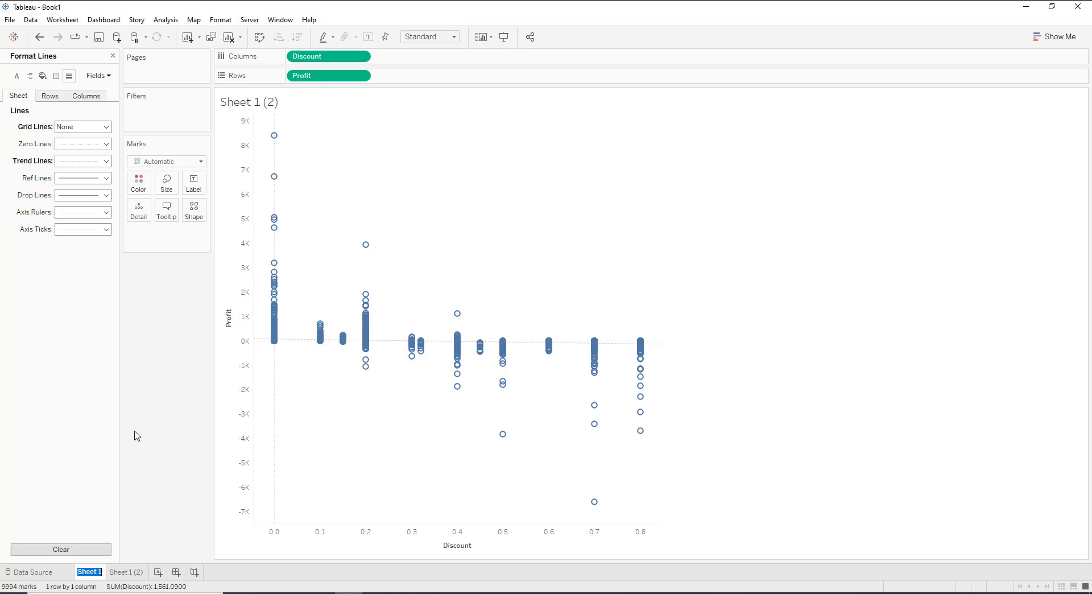
type("TRE")
key("BackSpace")
key("BackSpace")
type("rend")
type(" l")
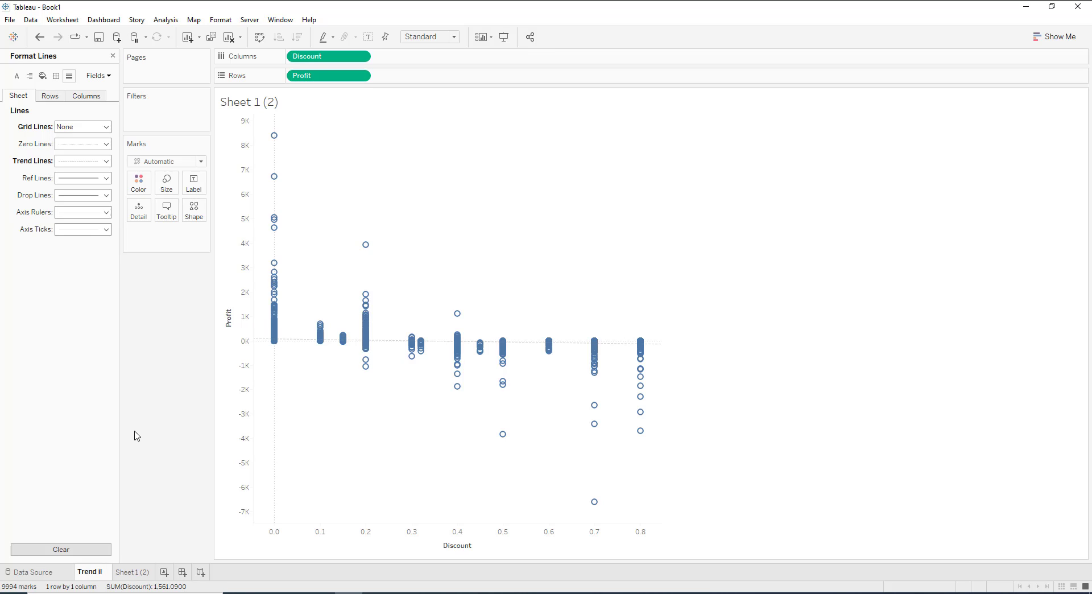
key("BackSpace")
key("BackSpace")
type("line Example")
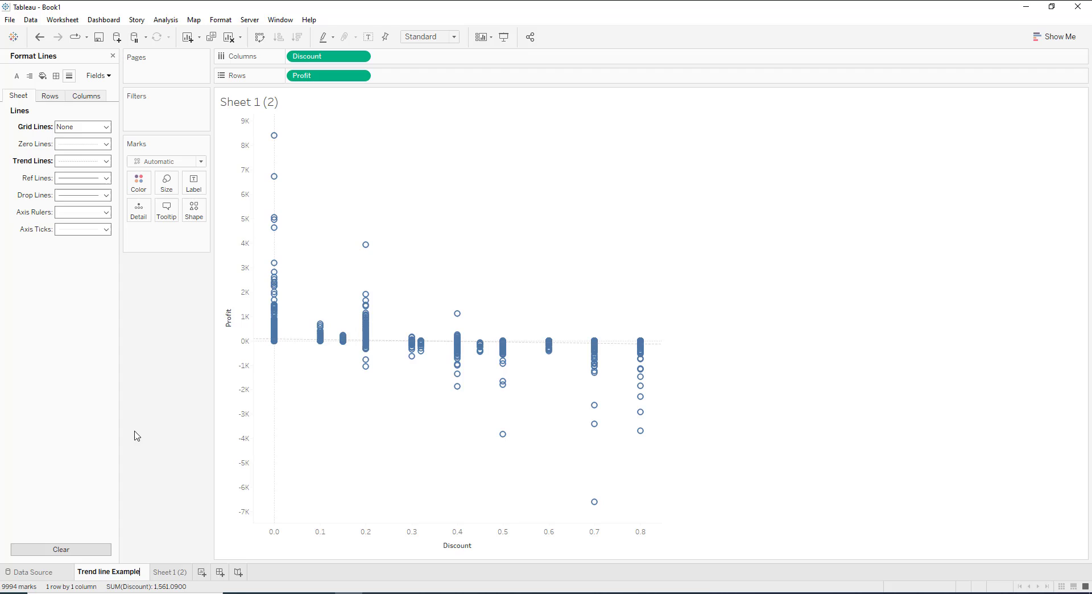
key("Return")
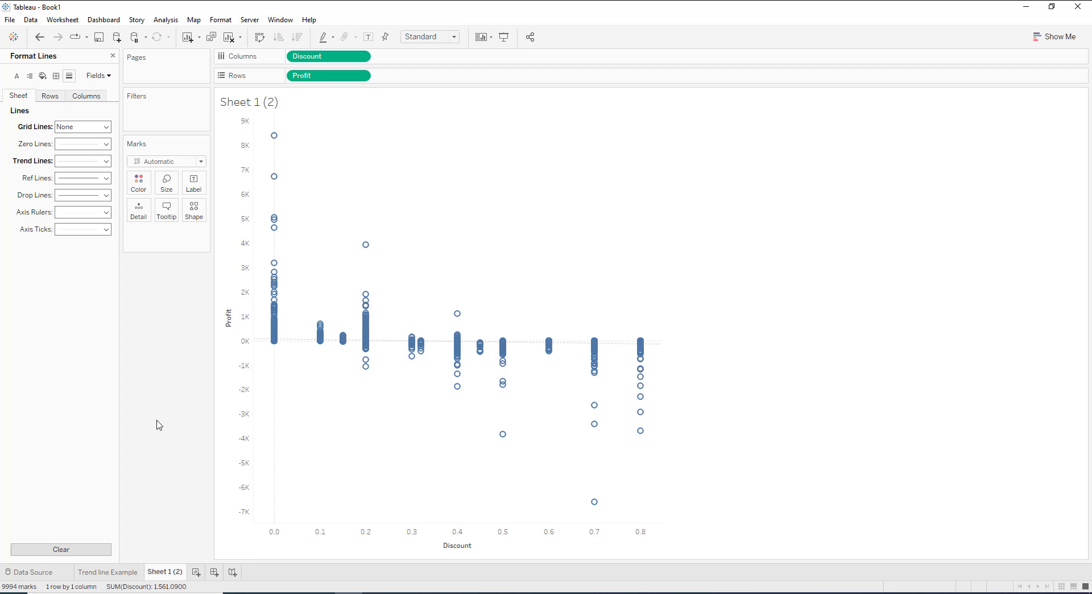
mouse_move(257, 345)
mouse_move(170, 575)
right_click(170, 574)
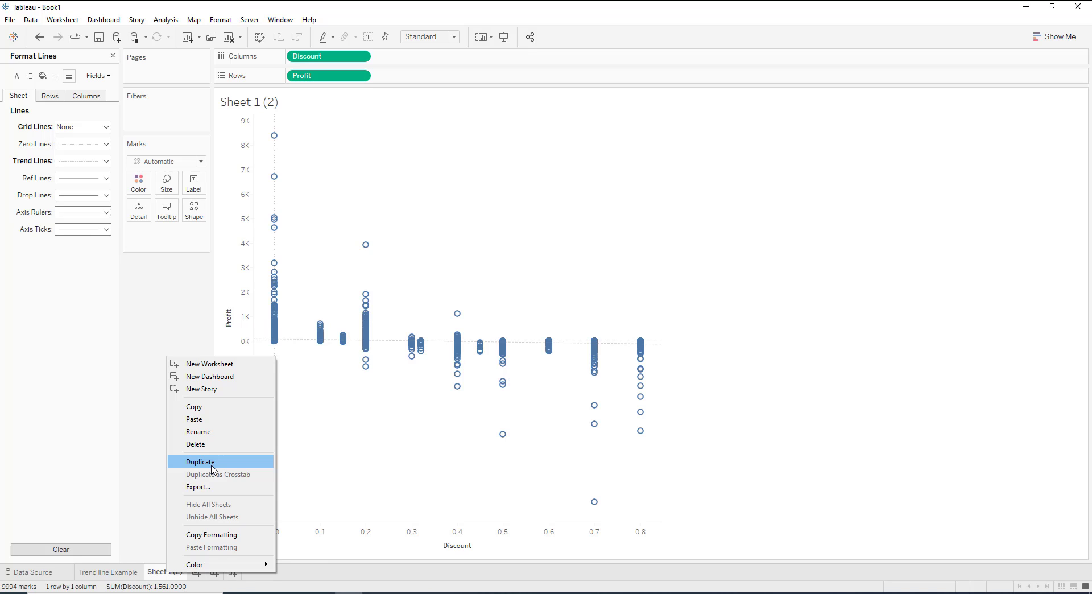
left_click(143, 540)
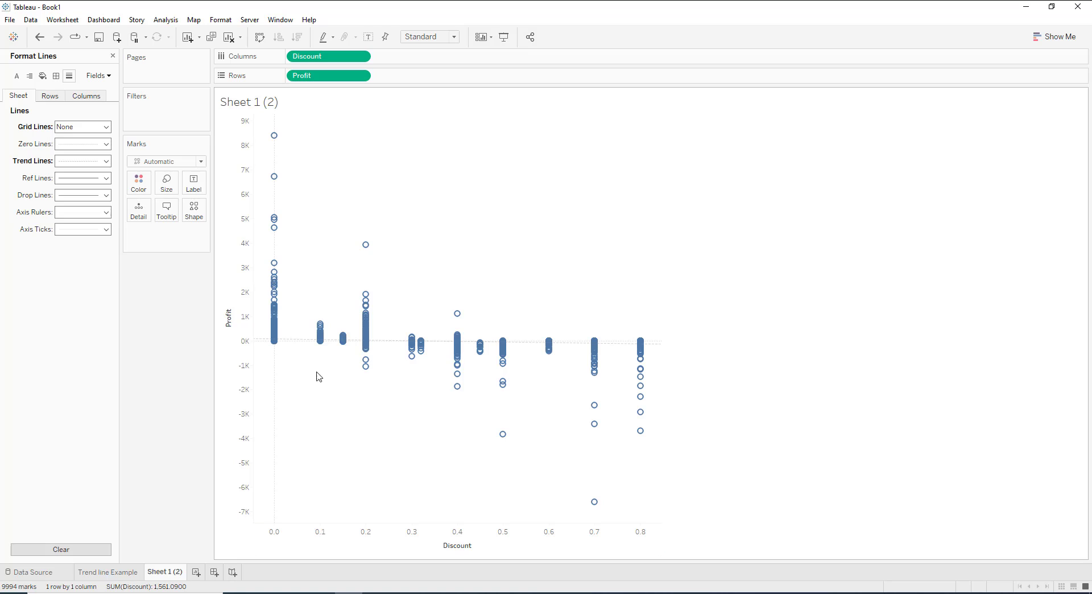
Remove the linear trend line from the scatter plot on the duplicated sheet.
left_click(298, 341)
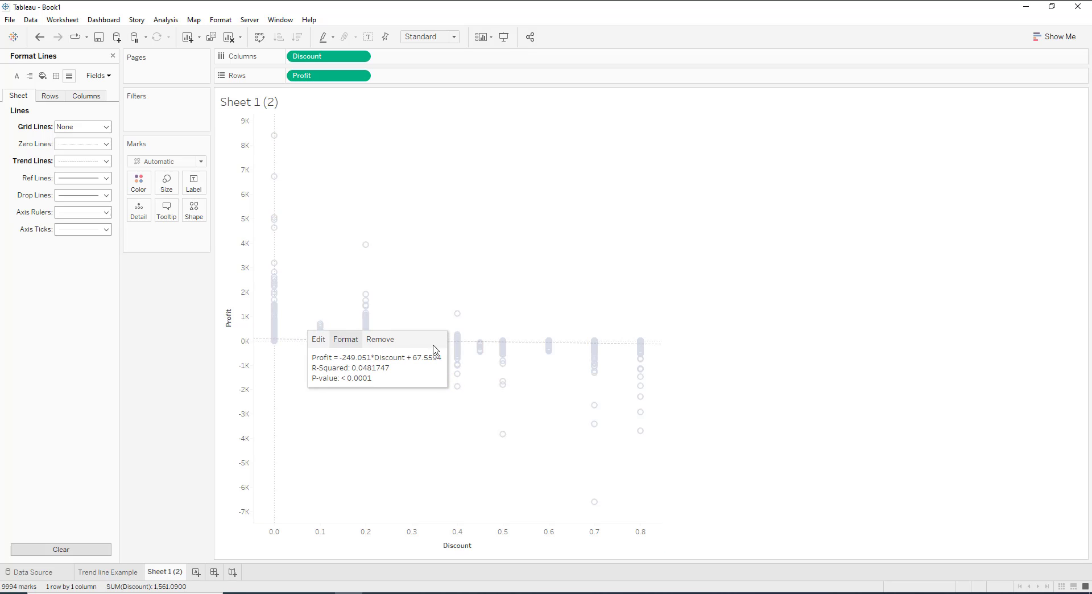
left_click(839, 346)
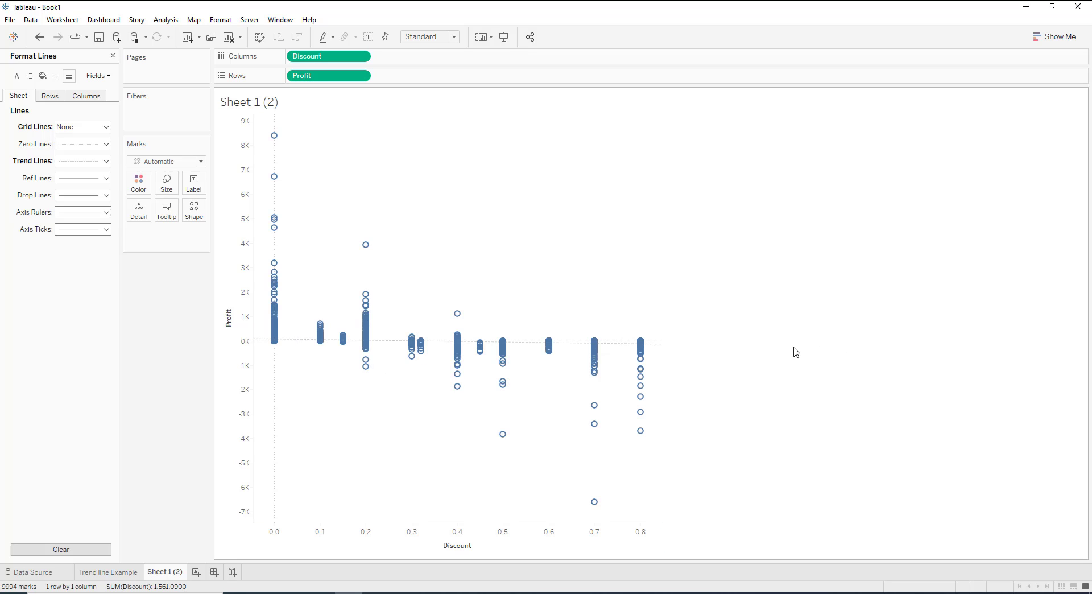
left_click(657, 344)
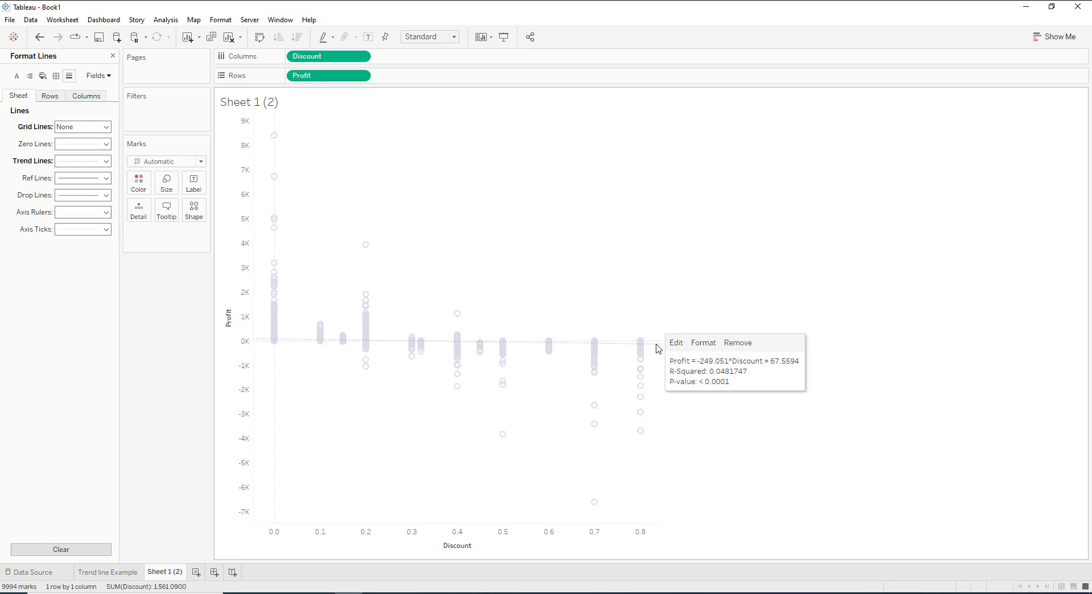
left_click(738, 342)
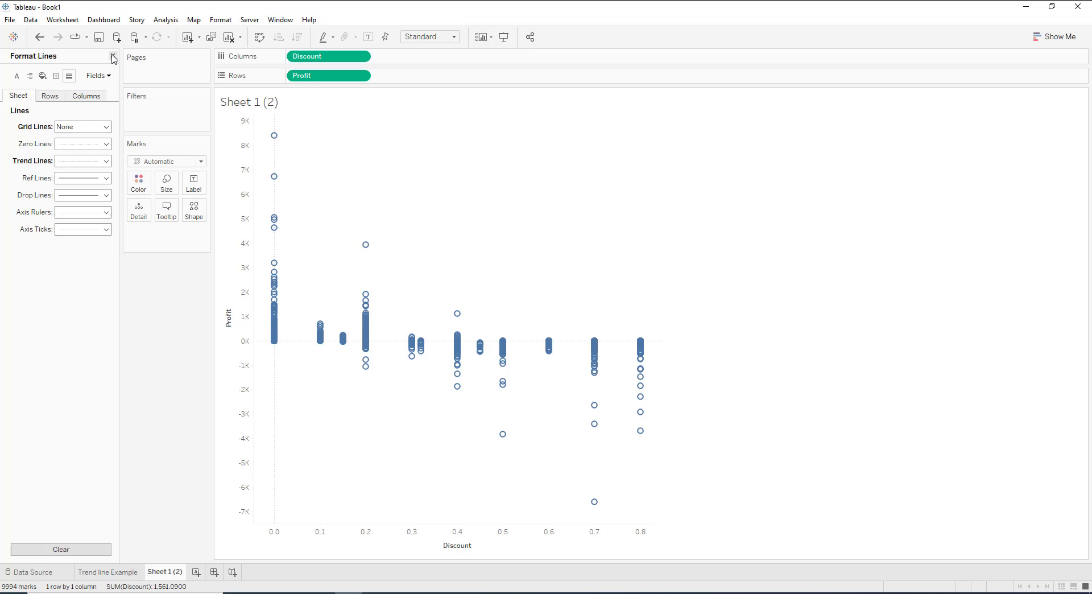
Close the line formatting and add a Logarithmic trend line to the Profit versus Discount scatter plot.
left_click(112, 56)
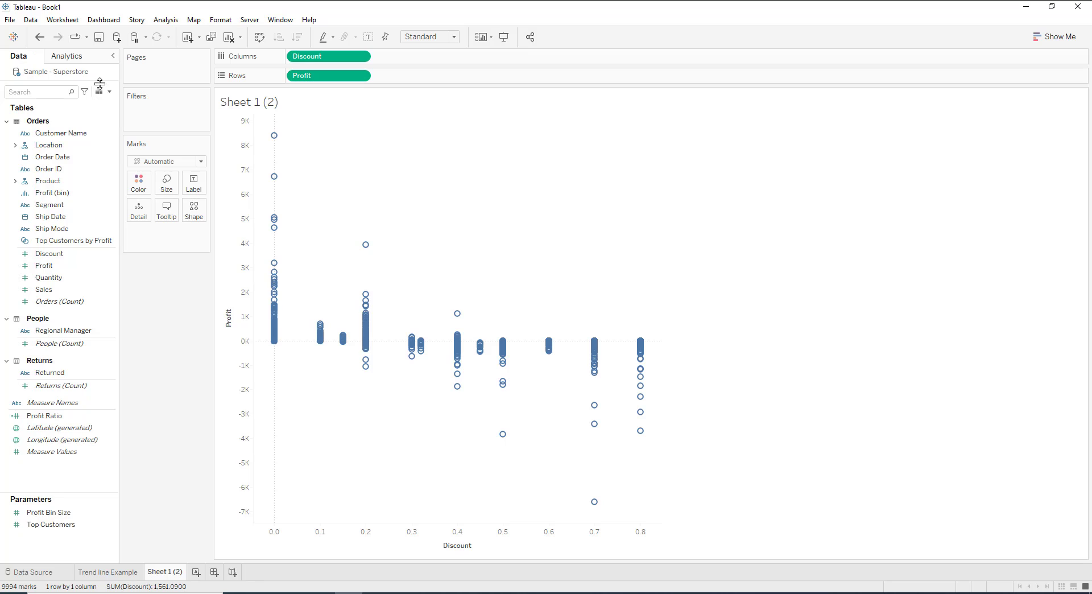
left_click(77, 59)
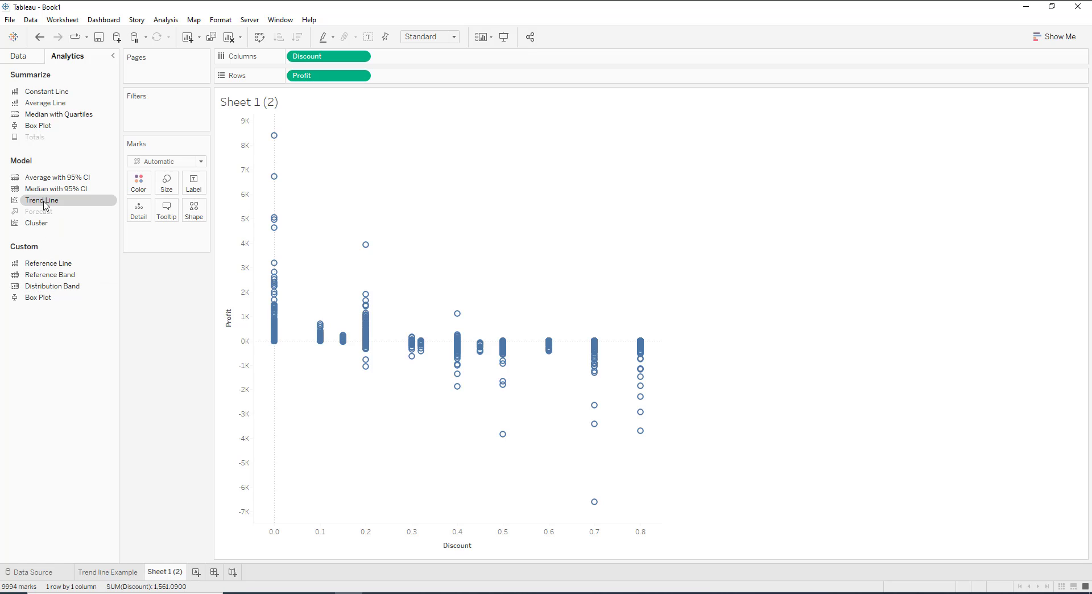
left_click_drag(44, 205, 385, 140)
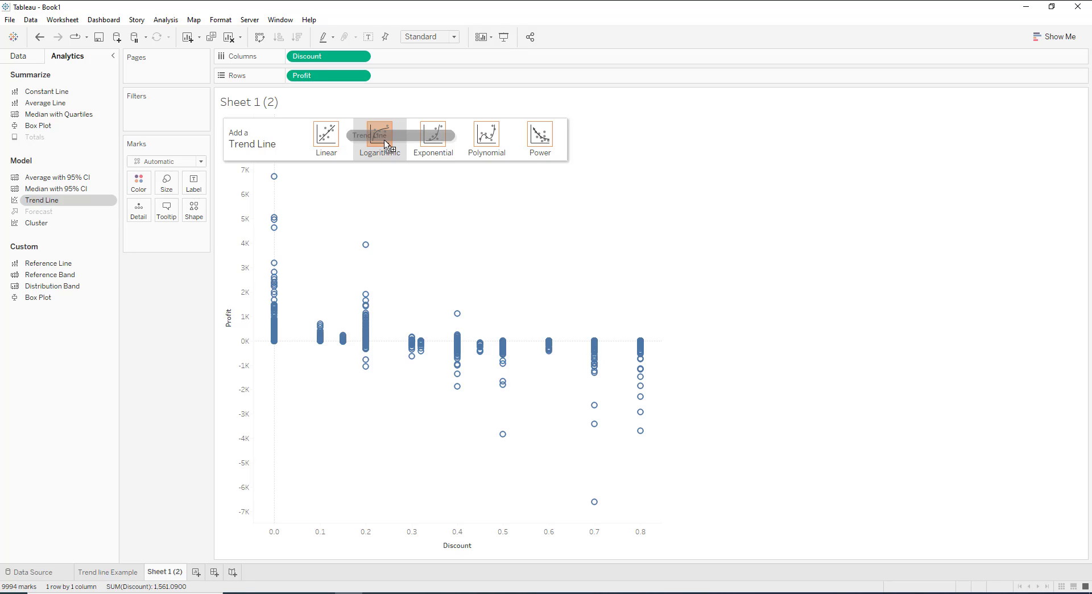
left_click_drag(385, 140, 384, 132)
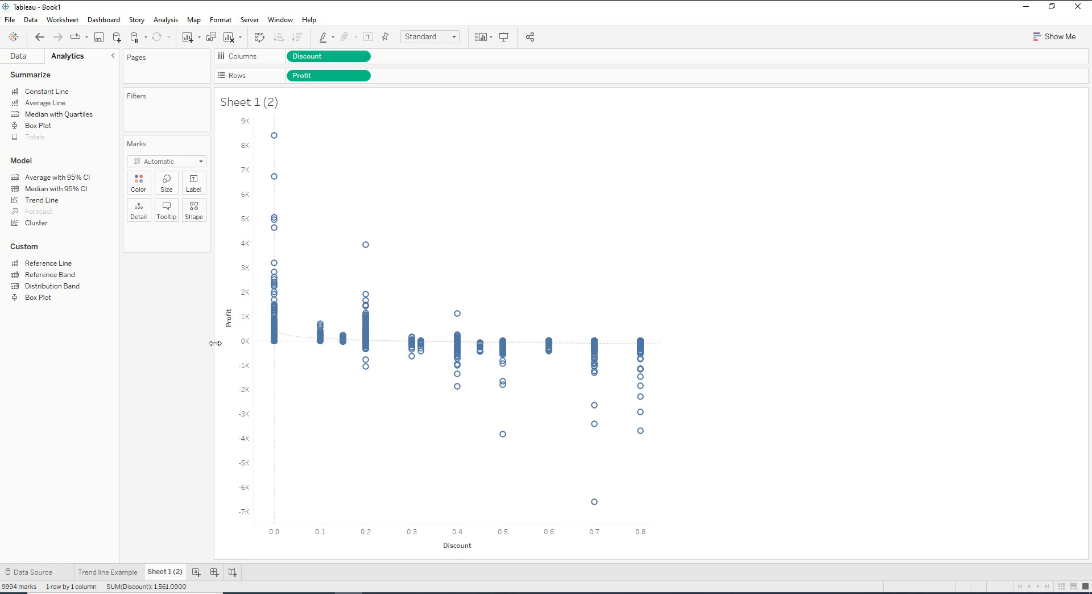
Rename the duplicated worksheet as "Log Trendline".
mouse_move(294, 342)
right_click(163, 573)
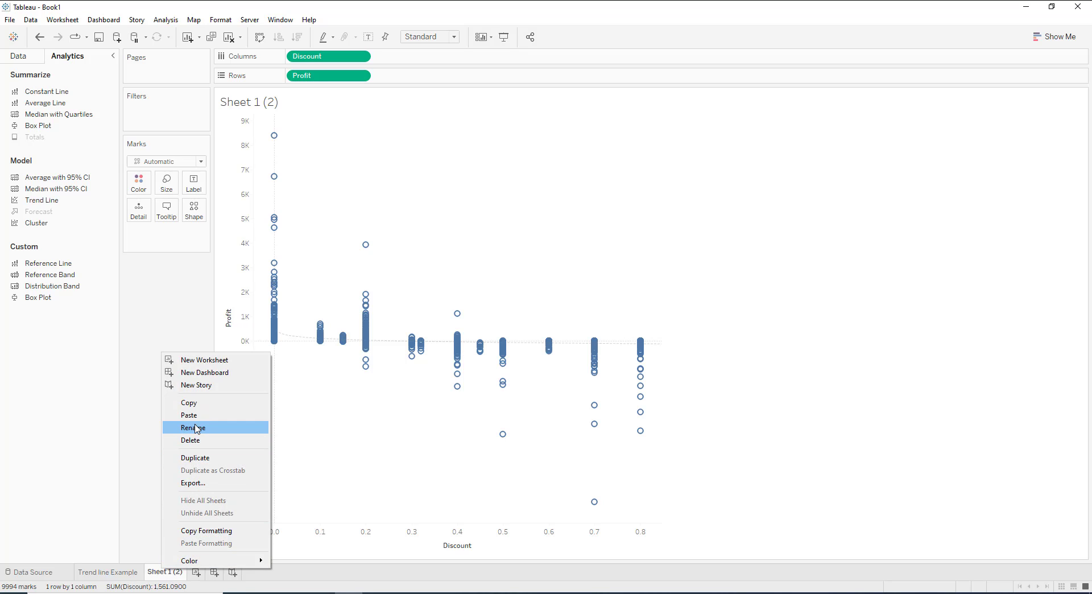
left_click(194, 428)
type("L")
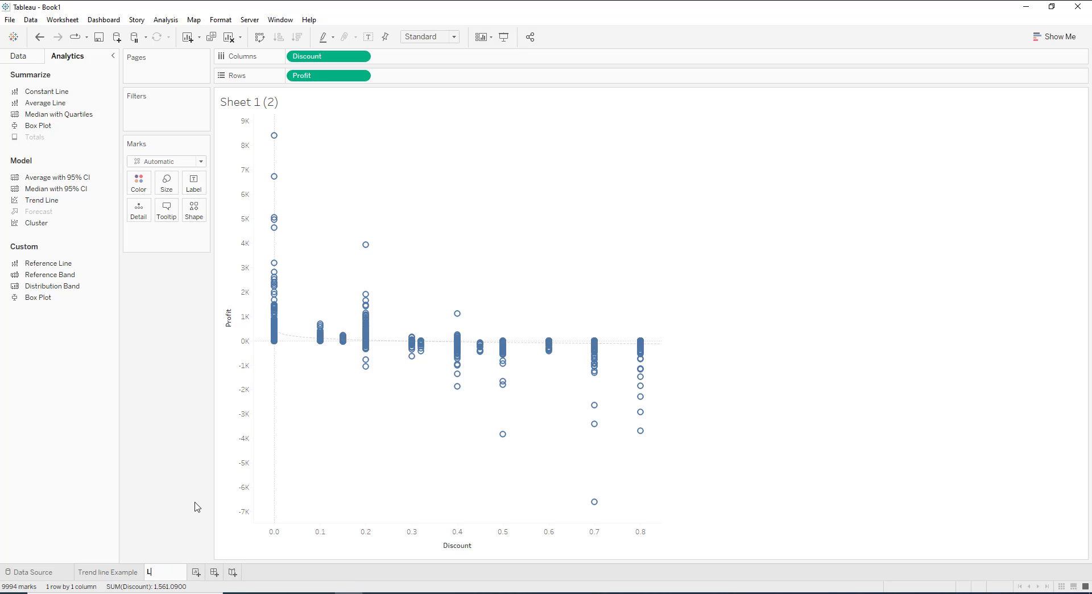
type("og Trendline")
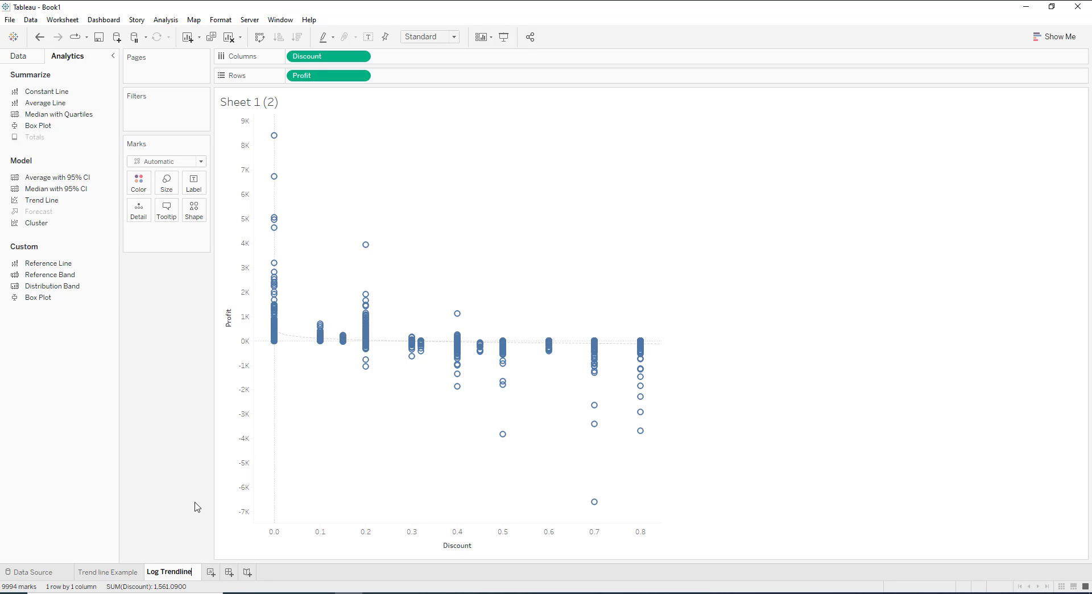
key("Return")
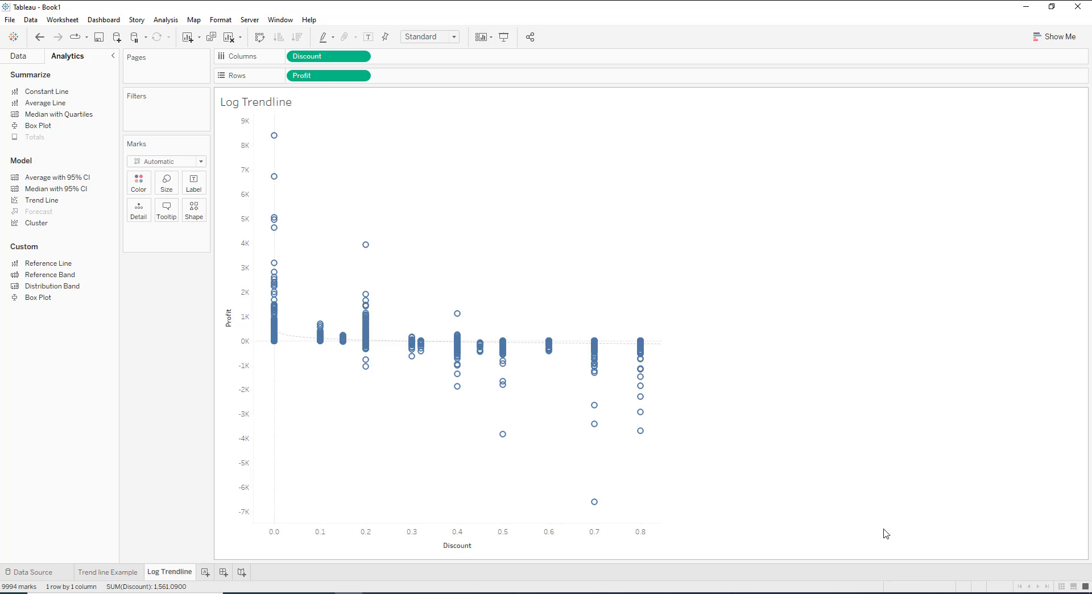
Create a new worksheet and place Sub-Category from the Product hierarchy on Rows.
left_click(205, 573)
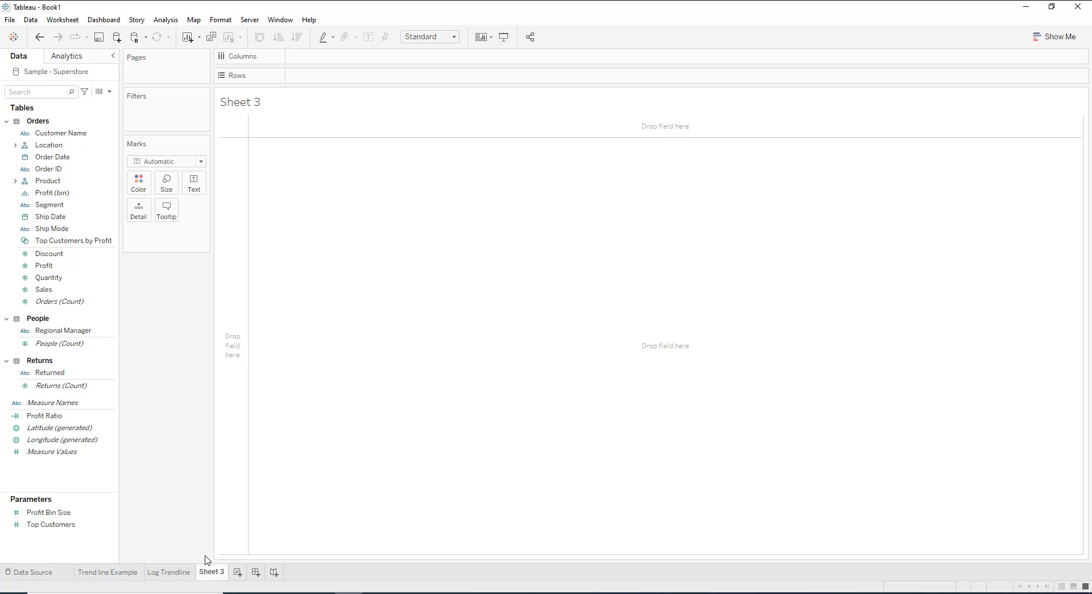
left_click(95, 386)
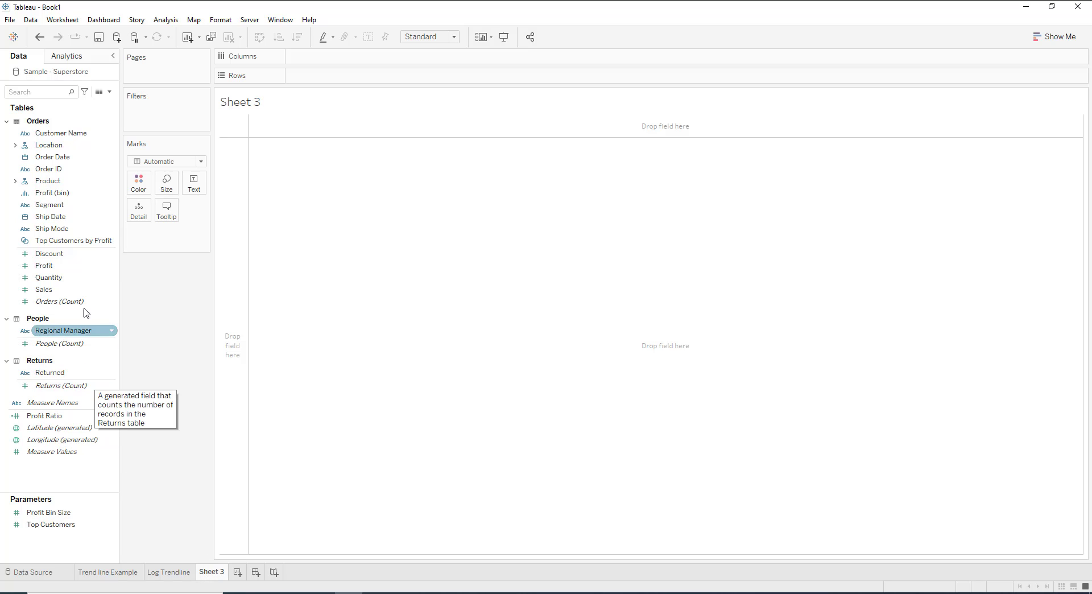
left_click(45, 183)
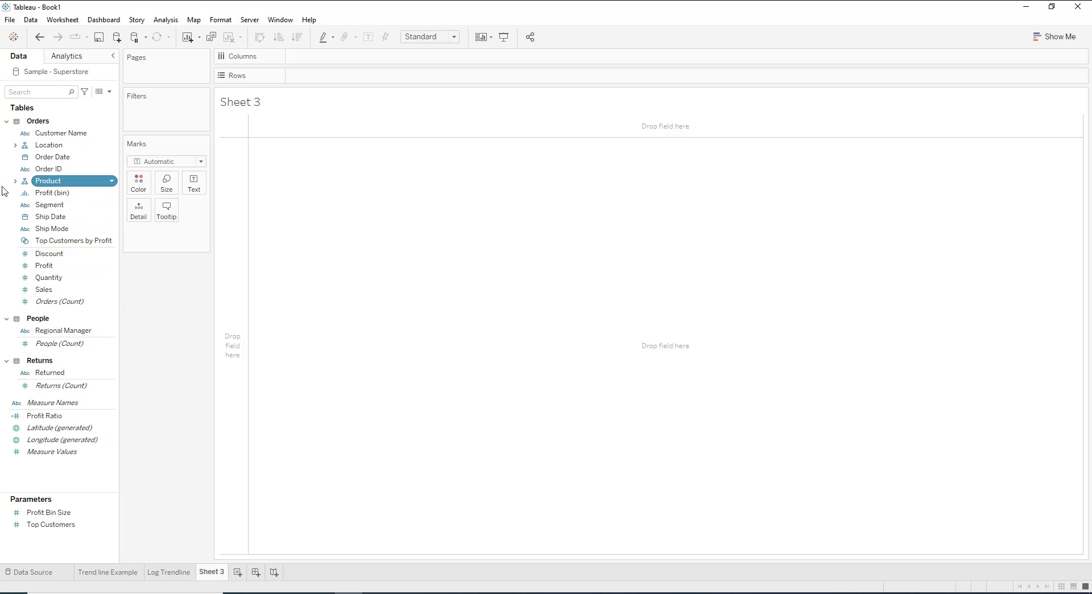
left_click(15, 182)
left_click_drag(51, 206, 324, 81)
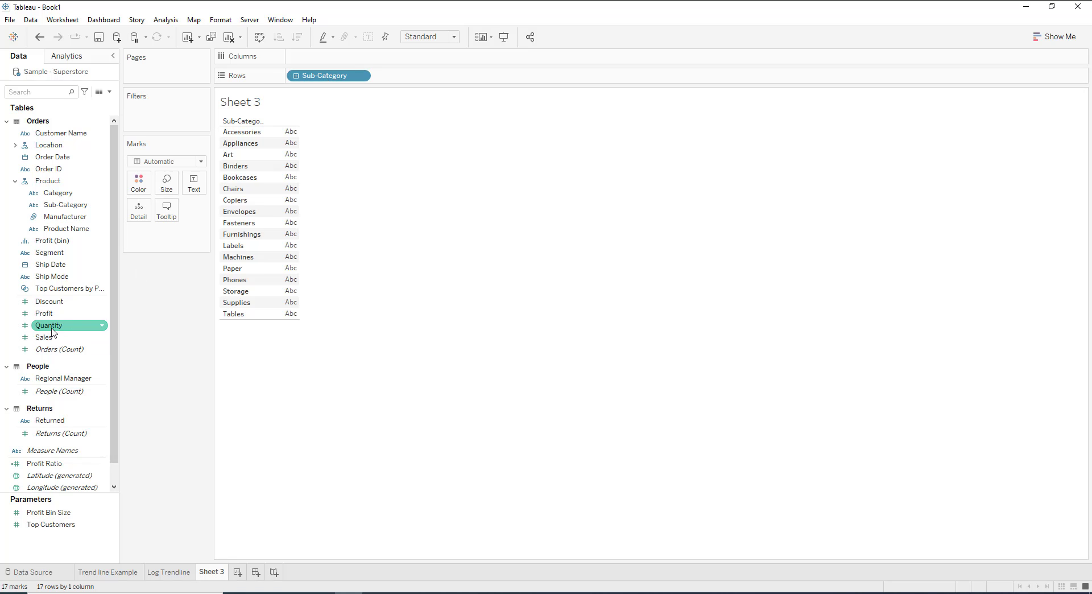
Place Discount on Columns and change its aggregation to Average.
left_click_drag(57, 302, 304, 57)
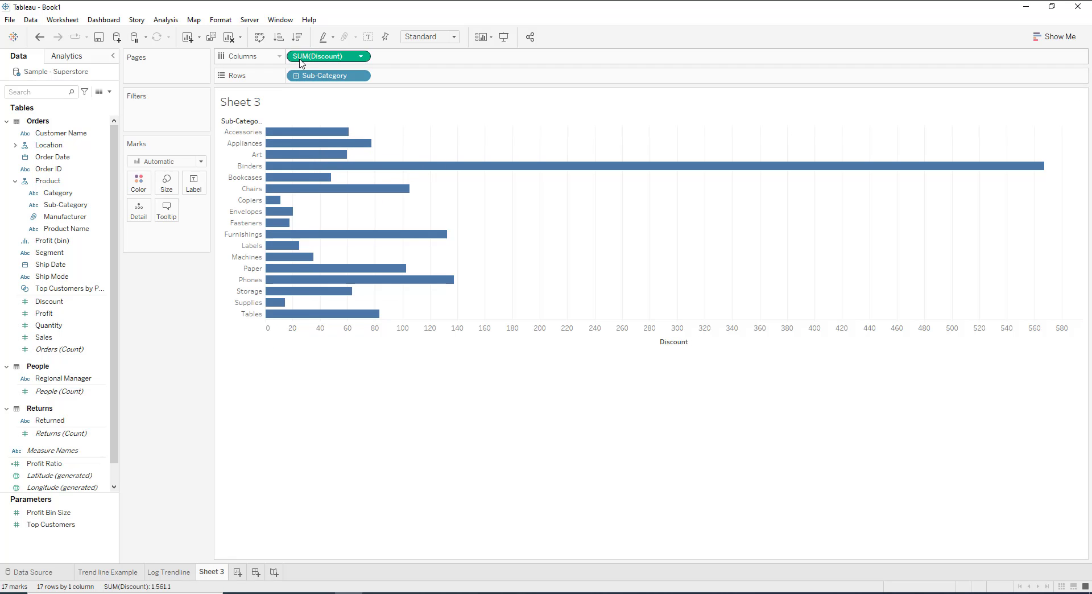
left_click(361, 56)
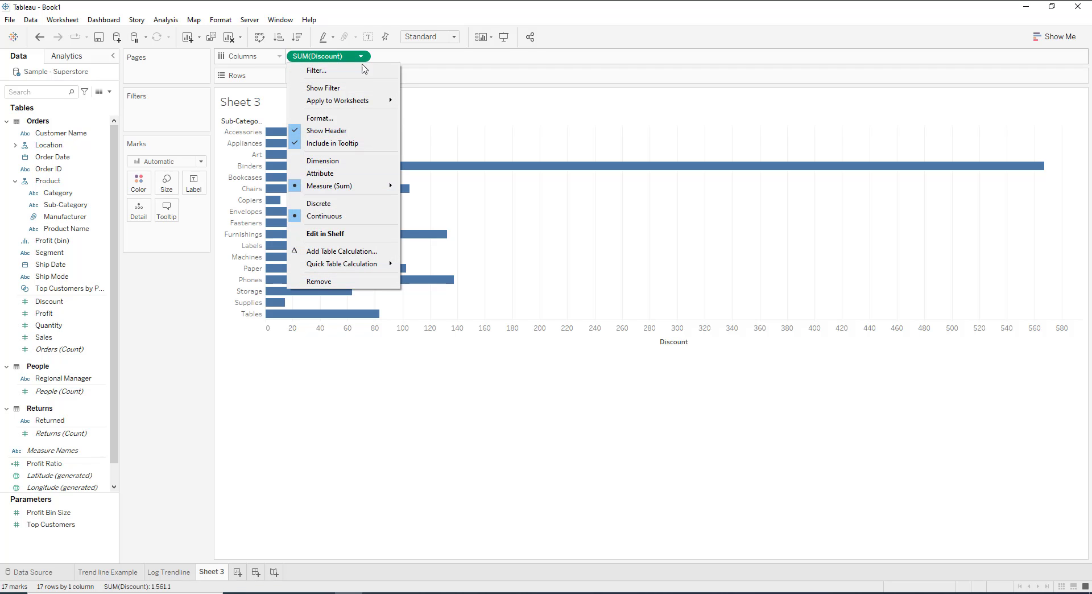
mouse_move(360, 195)
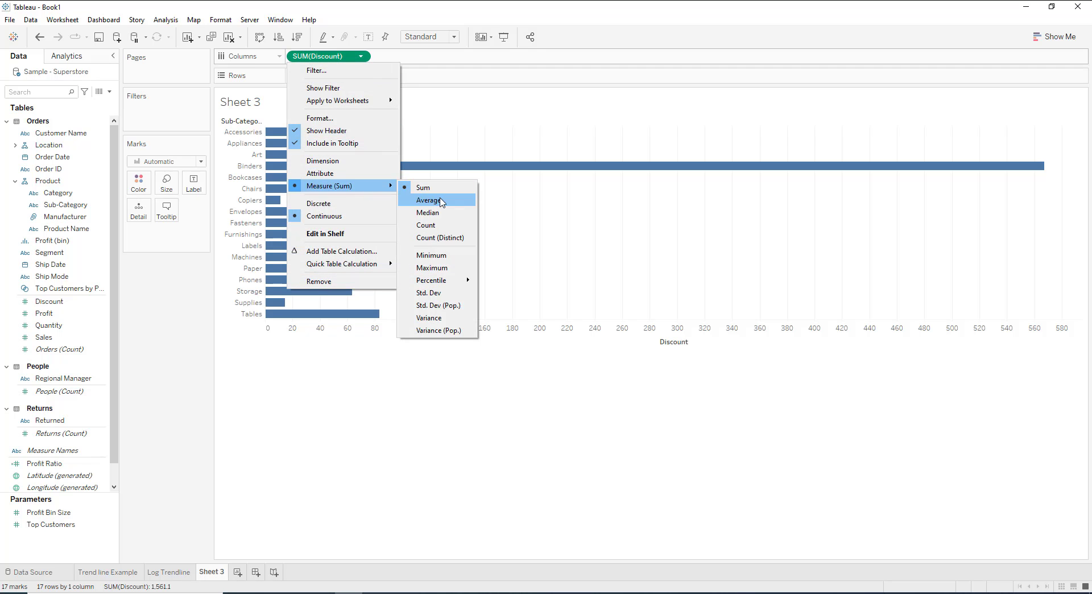
left_click(453, 204)
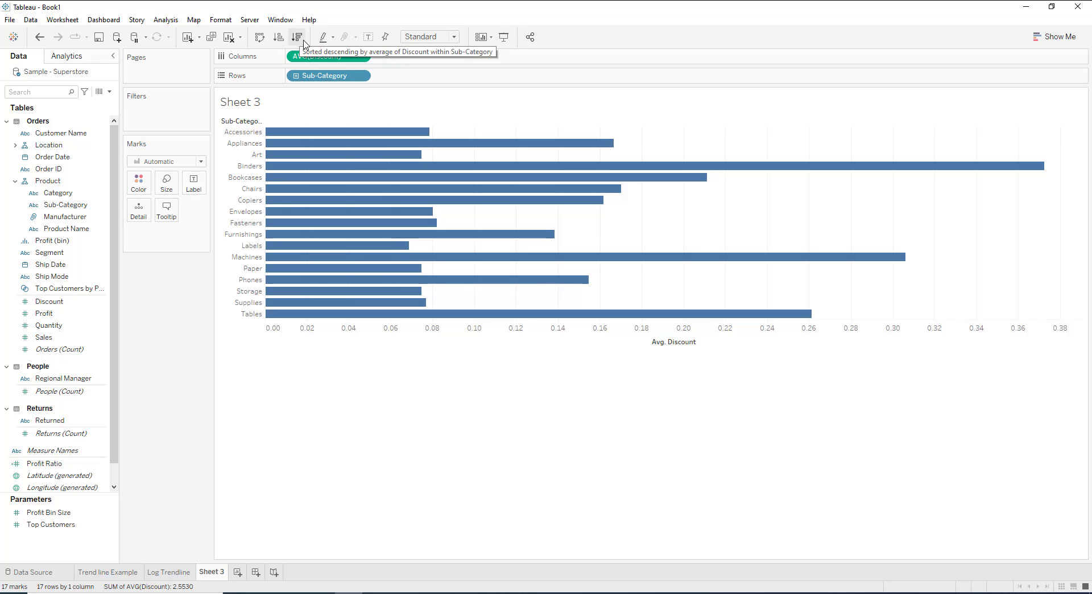
Sort the Sub-Category bars in ascending order by average discount.
left_click(279, 41)
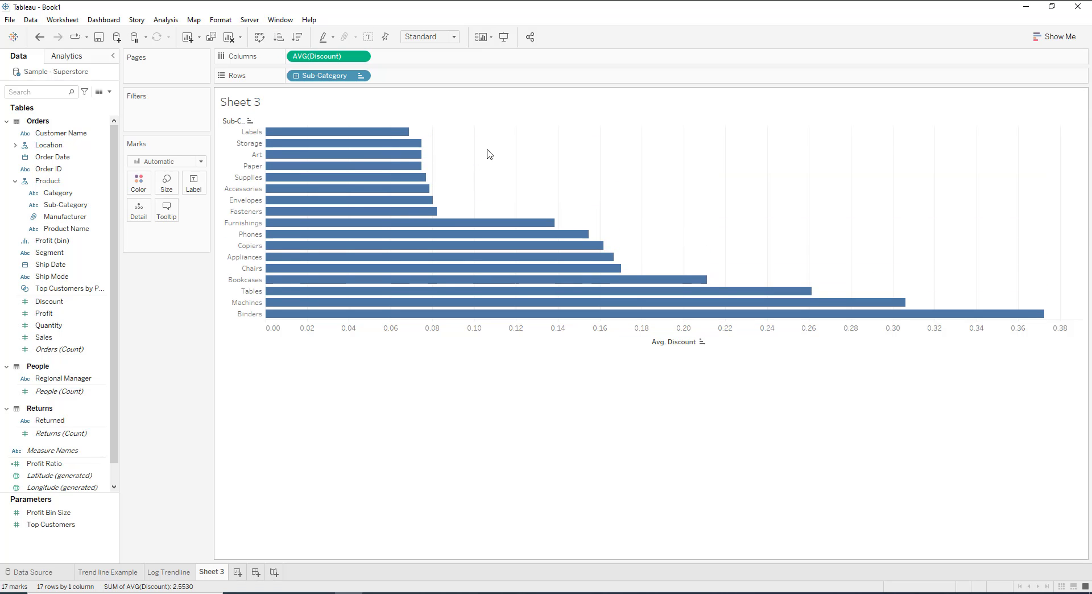
mouse_move(404, 133)
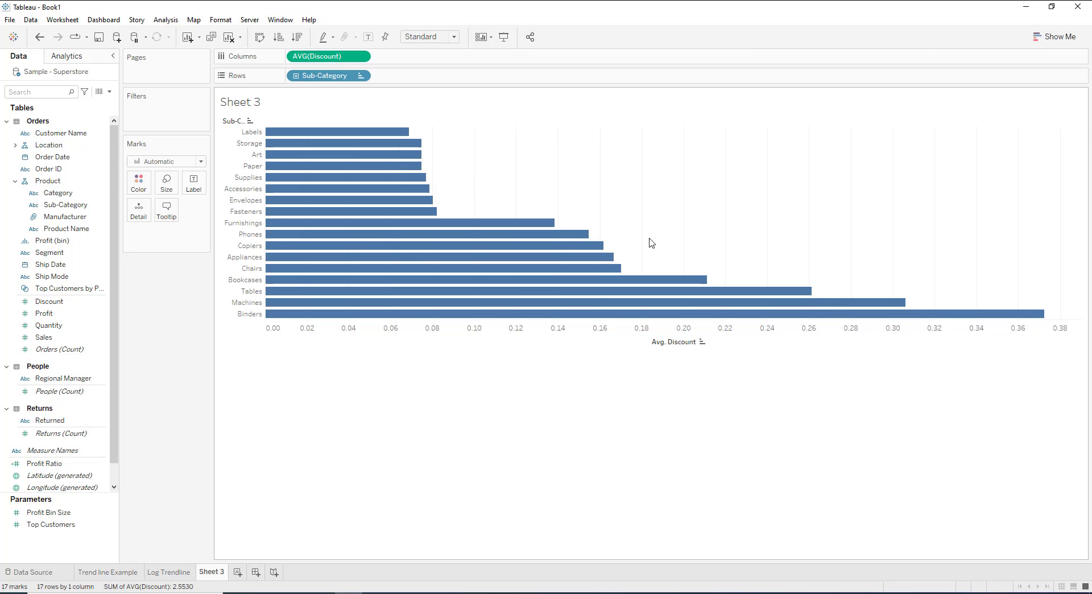
mouse_move(734, 315)
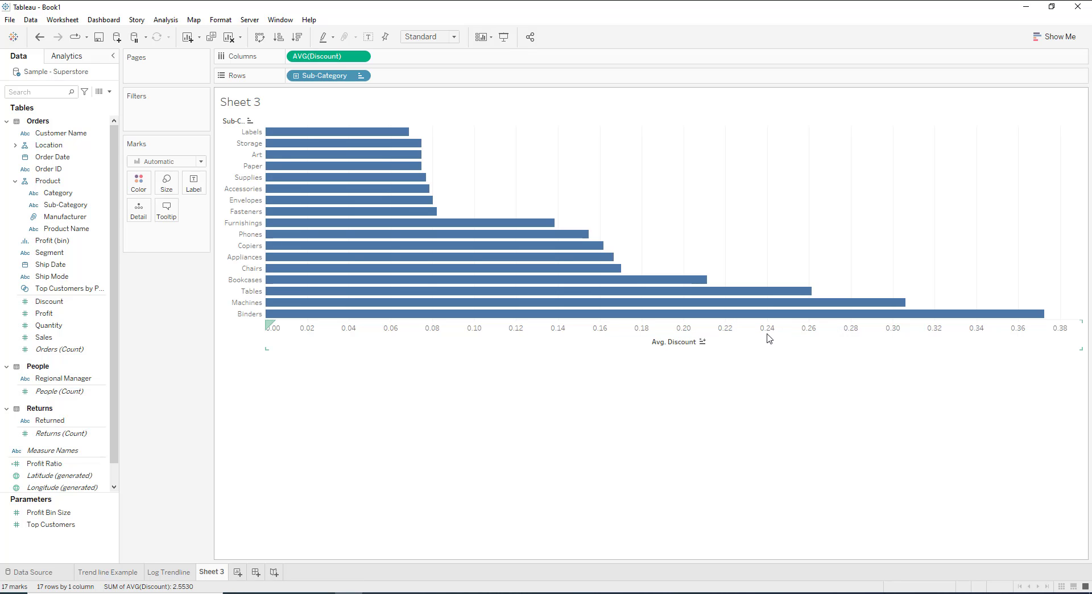
mouse_move(779, 319)
left_click(299, 109)
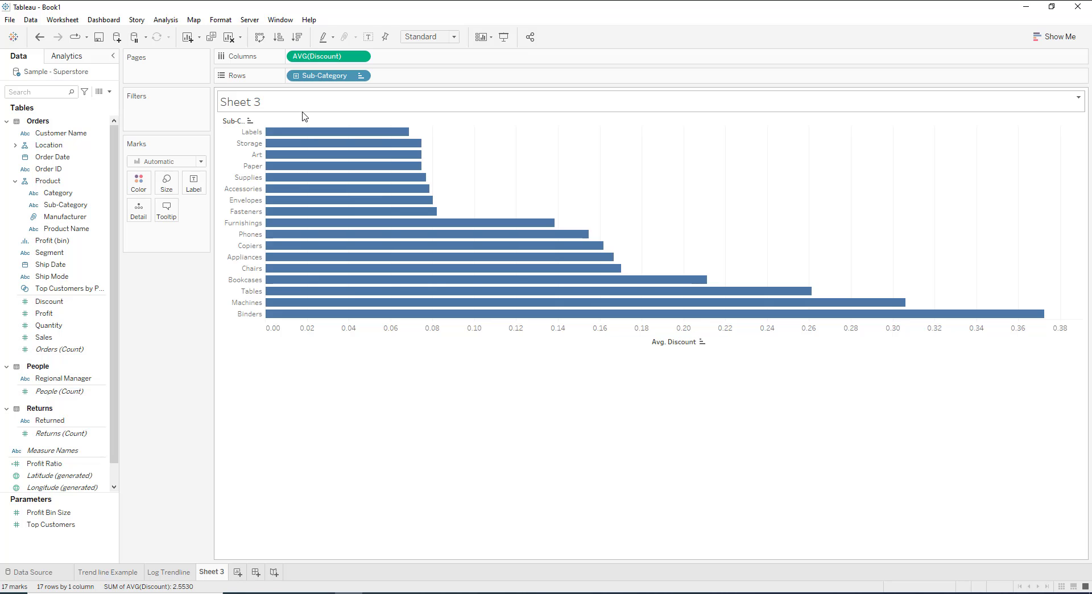
Add a reference line to the bar chart with the entire table as its scope, keeping the line visible beside its settings.
left_click(89, 58)
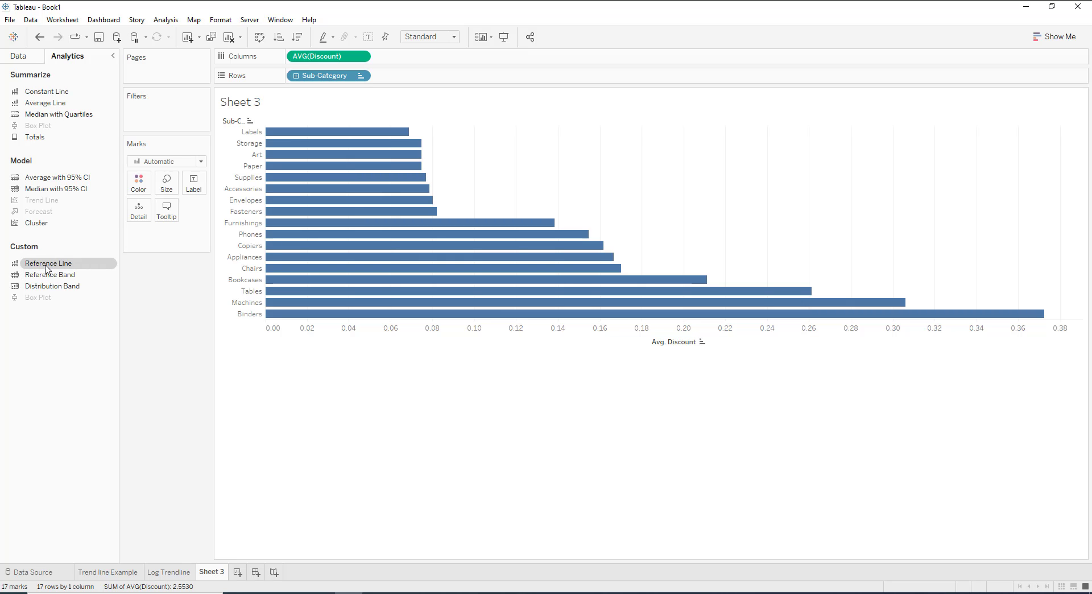
left_click_drag(47, 268, 270, 225)
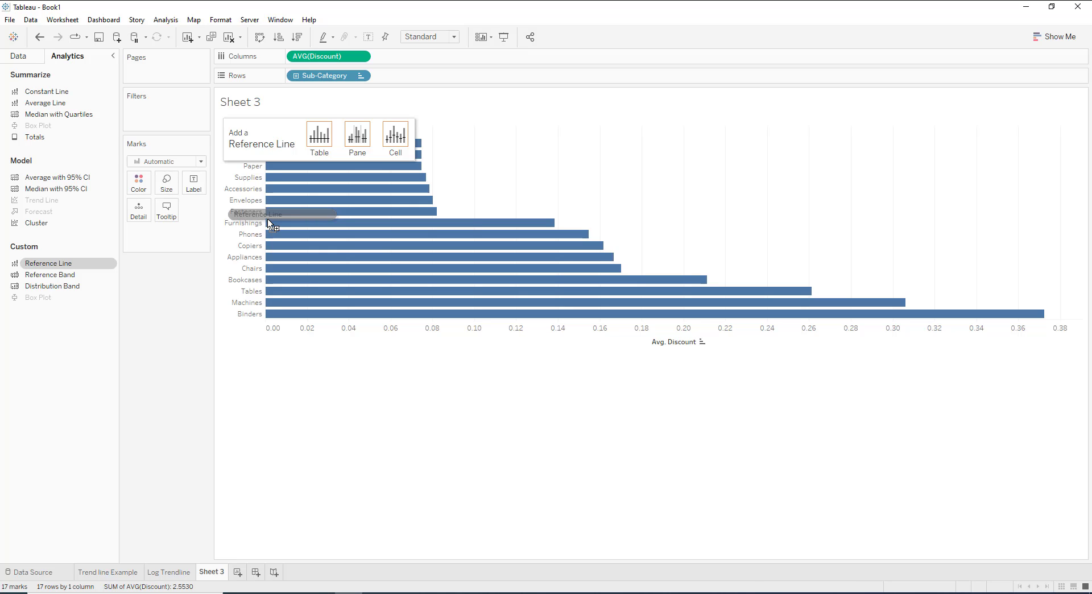
left_click_drag(269, 225, 350, 144)
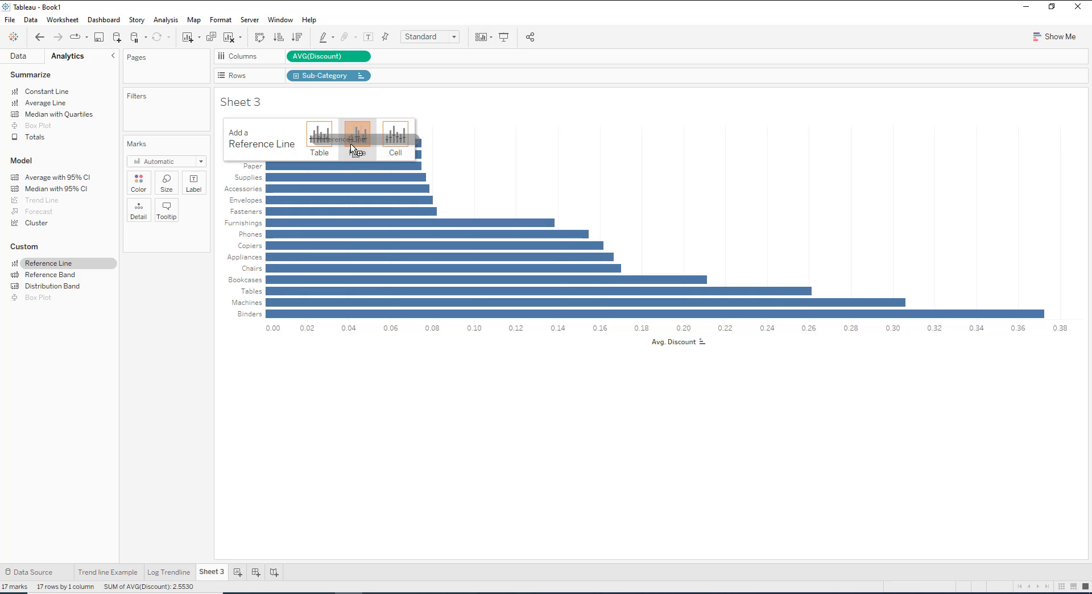
left_click_drag(351, 143, 319, 133)
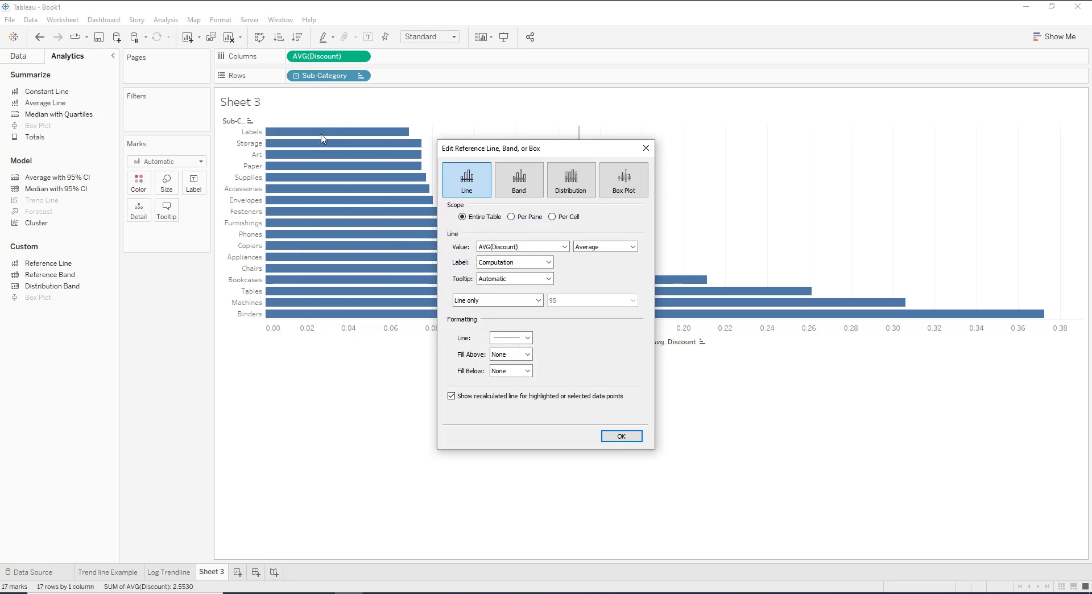
left_click_drag(516, 149, 781, 101)
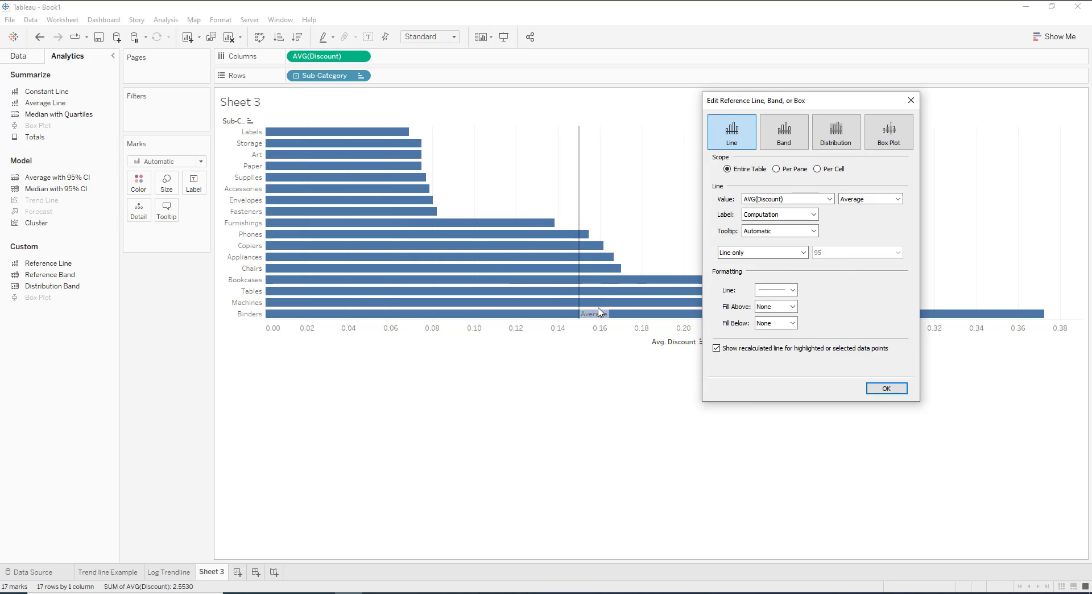
left_click_drag(844, 102, 438, 107)
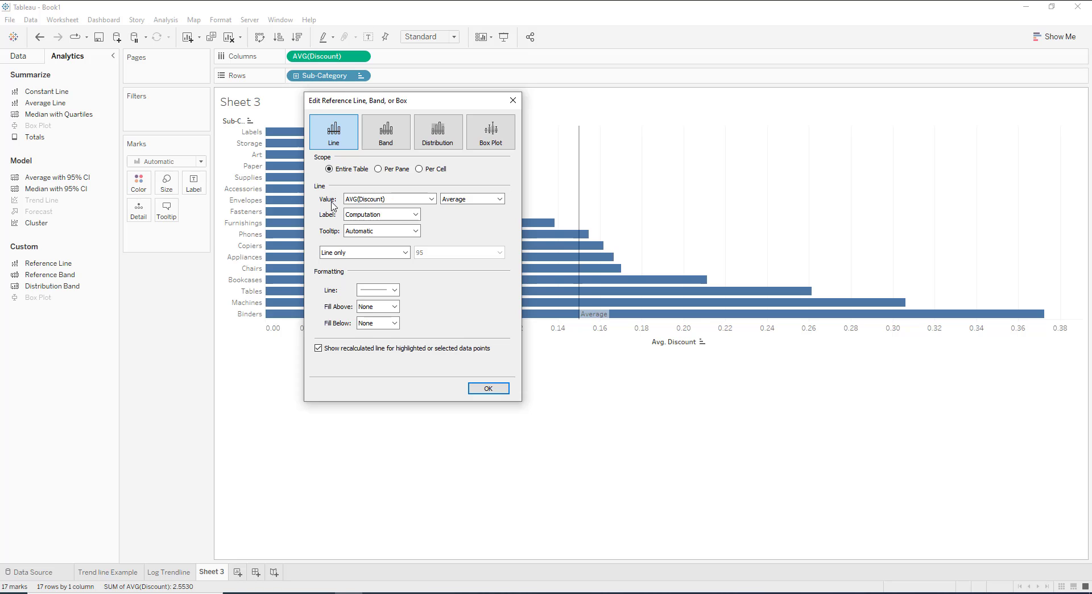
Review the reference line's value options, keeping AVG(Discount) as the value and selecting Average as the aggregation.
left_click(365, 202)
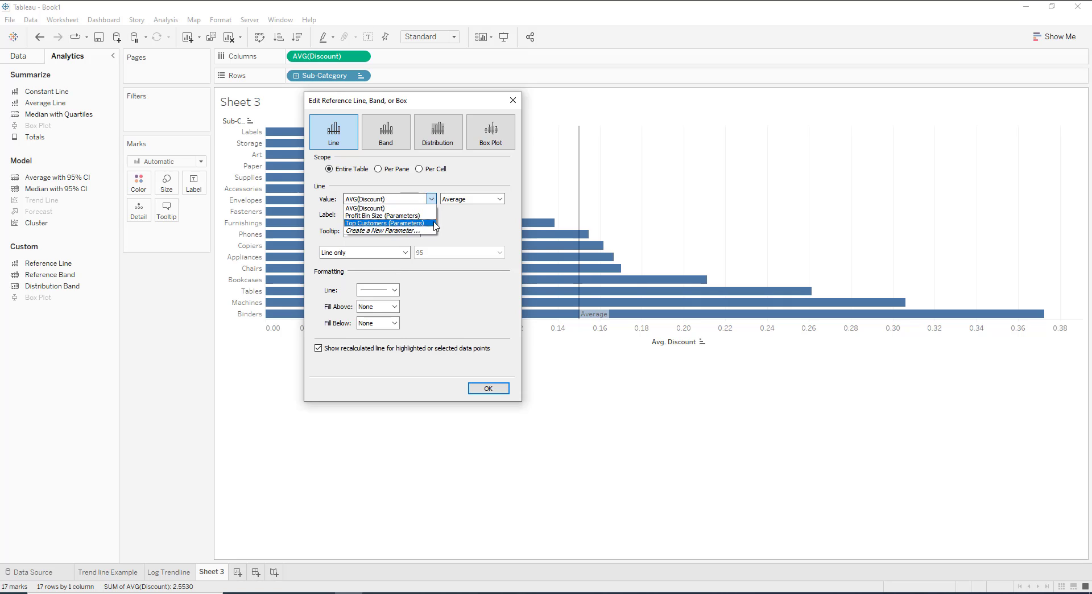
left_click(471, 229)
left_click(470, 199)
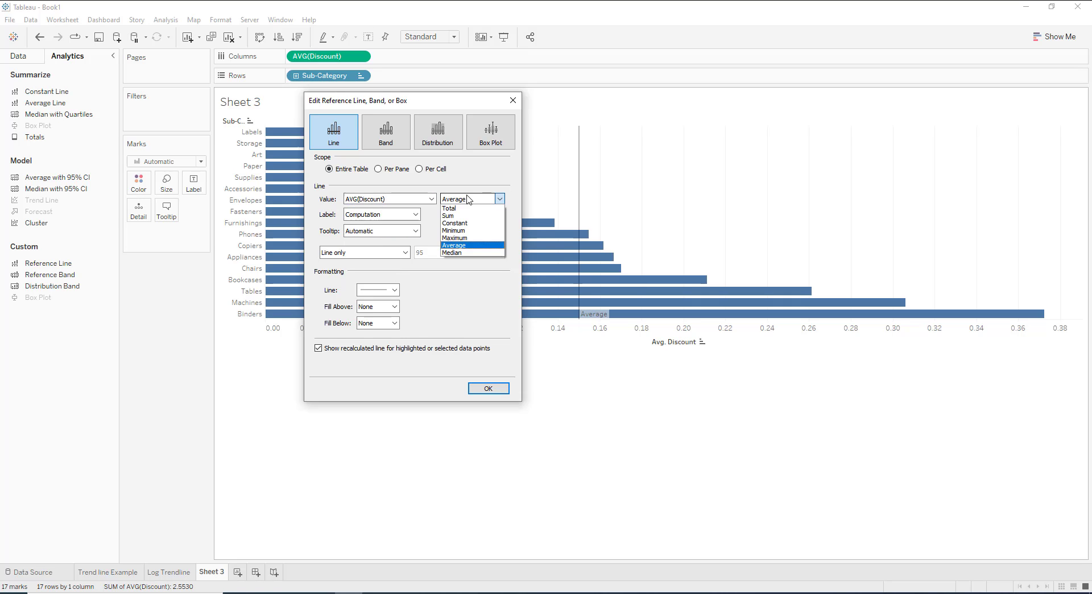
left_click(461, 245)
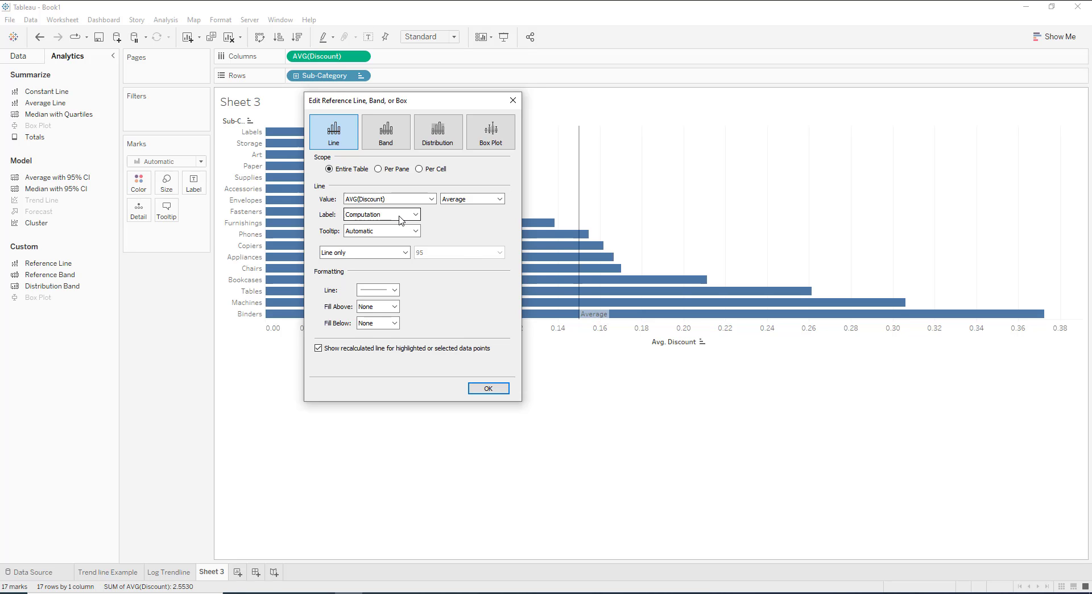
Try Total as the reference line's aggregation and switch it back to Average.
left_click(462, 199)
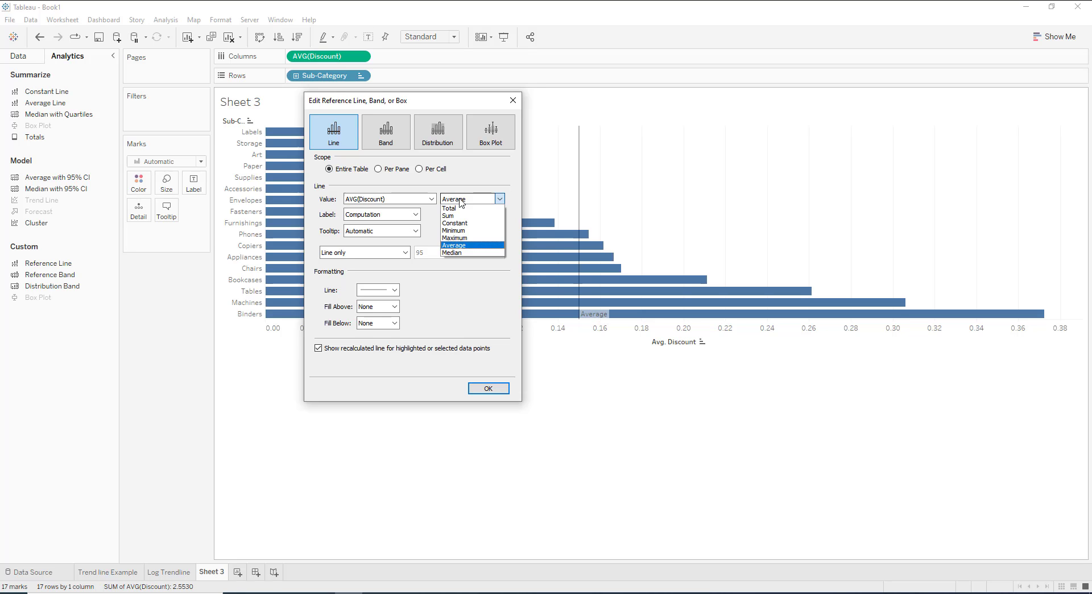
left_click(461, 209)
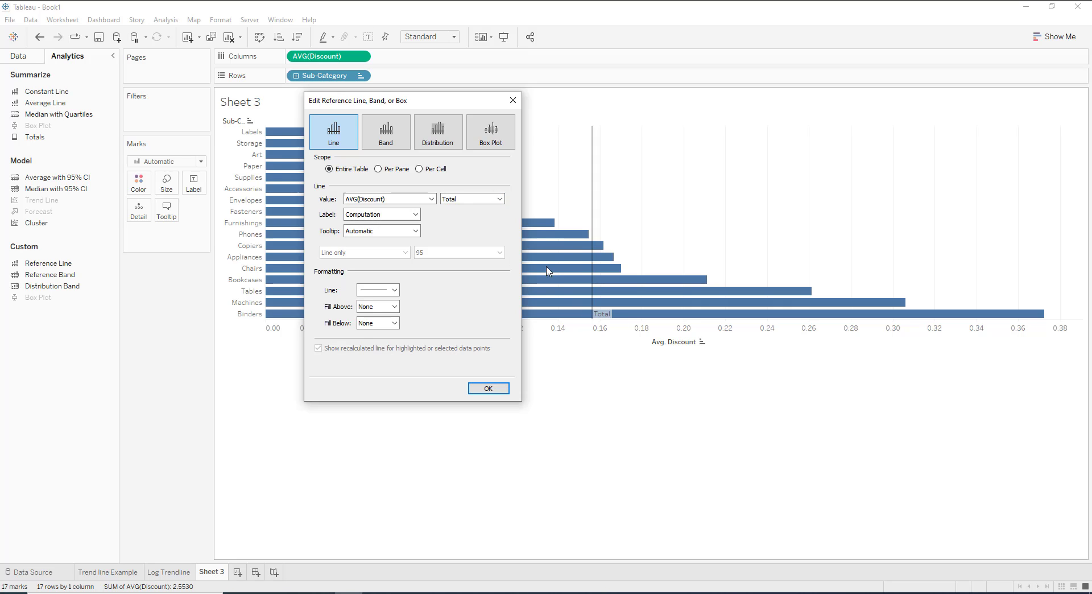
left_click(455, 200)
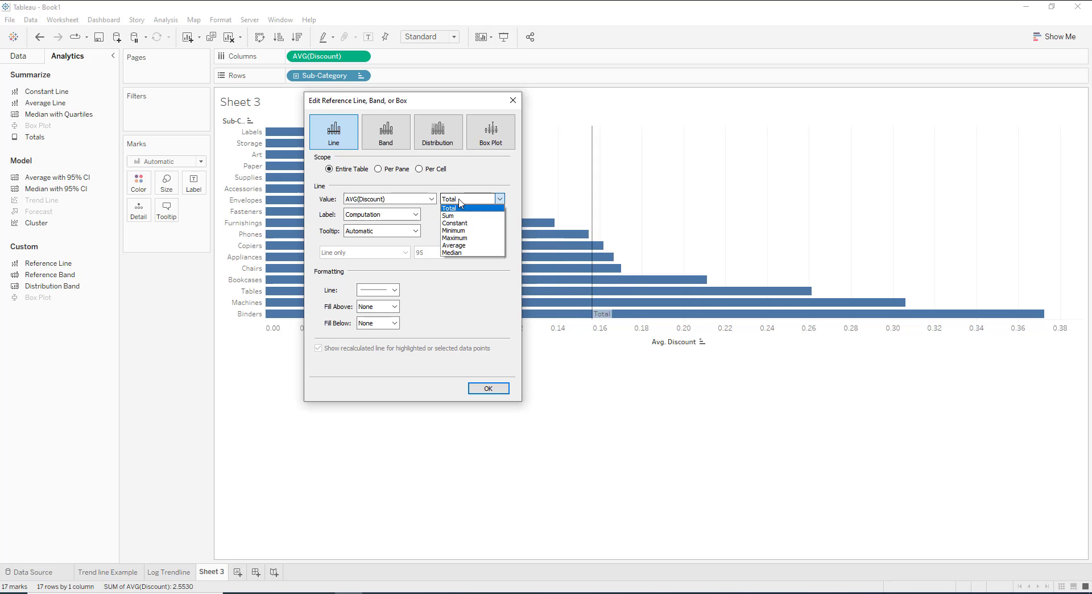
left_click(463, 245)
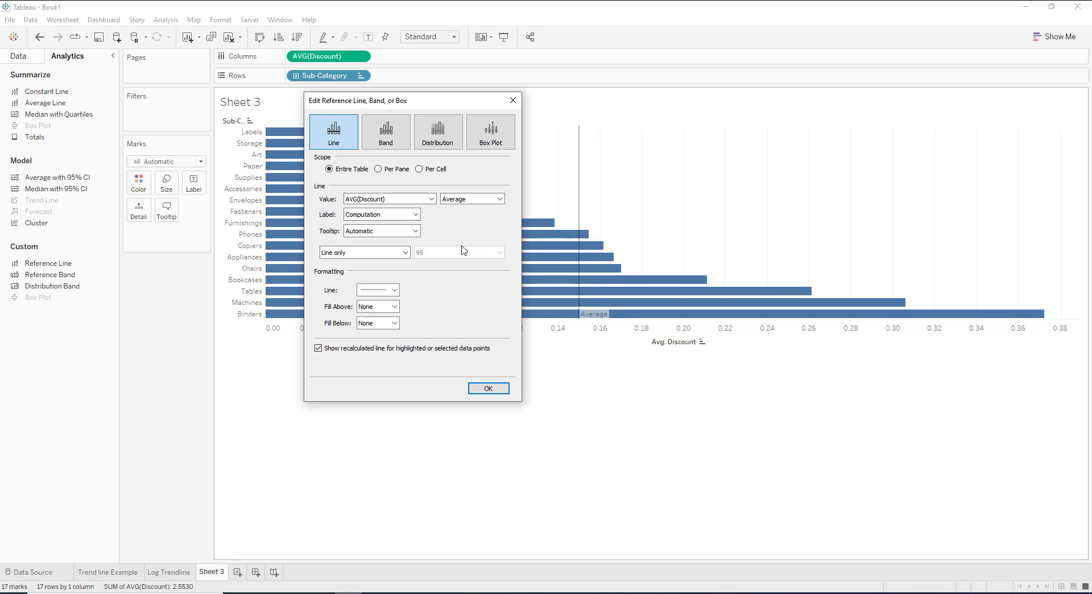
Set the reference line's label to Value and keep its tooltip on Automatic.
left_click(380, 217)
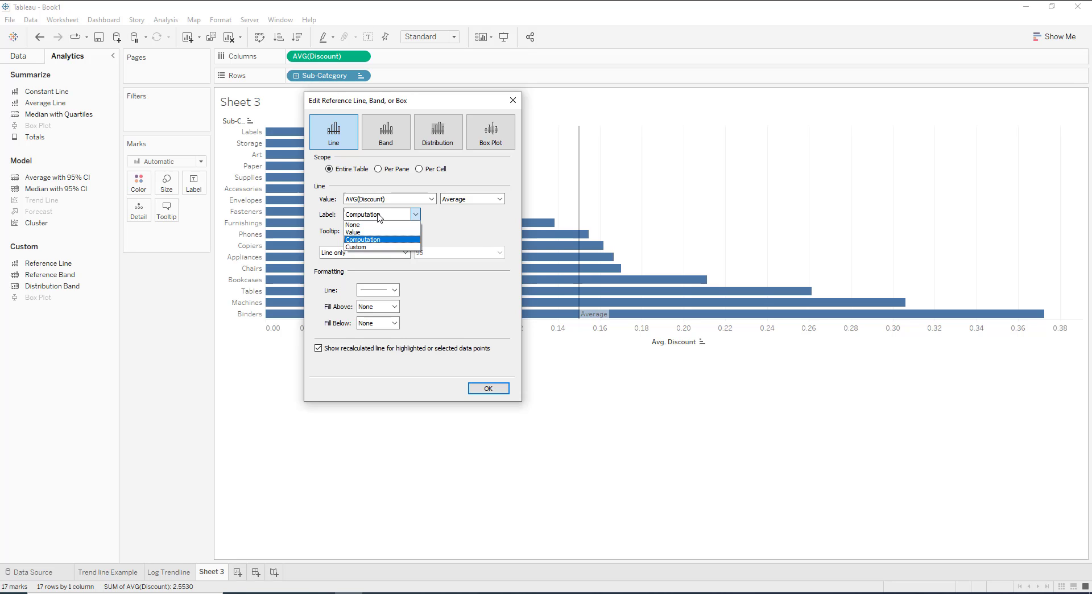
left_click(364, 232)
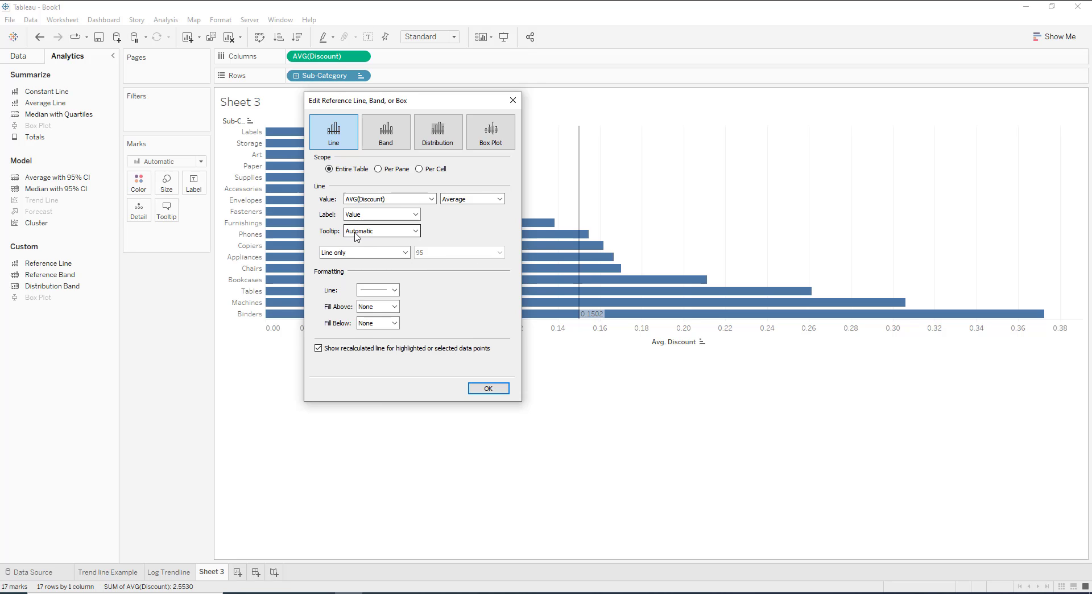
left_click(356, 236)
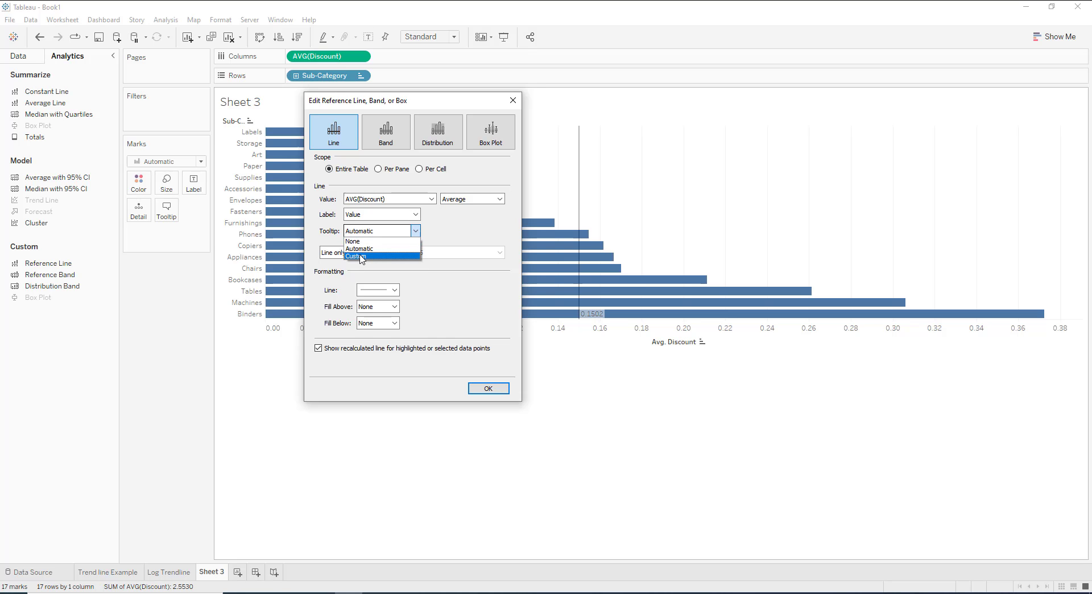
left_click(361, 249)
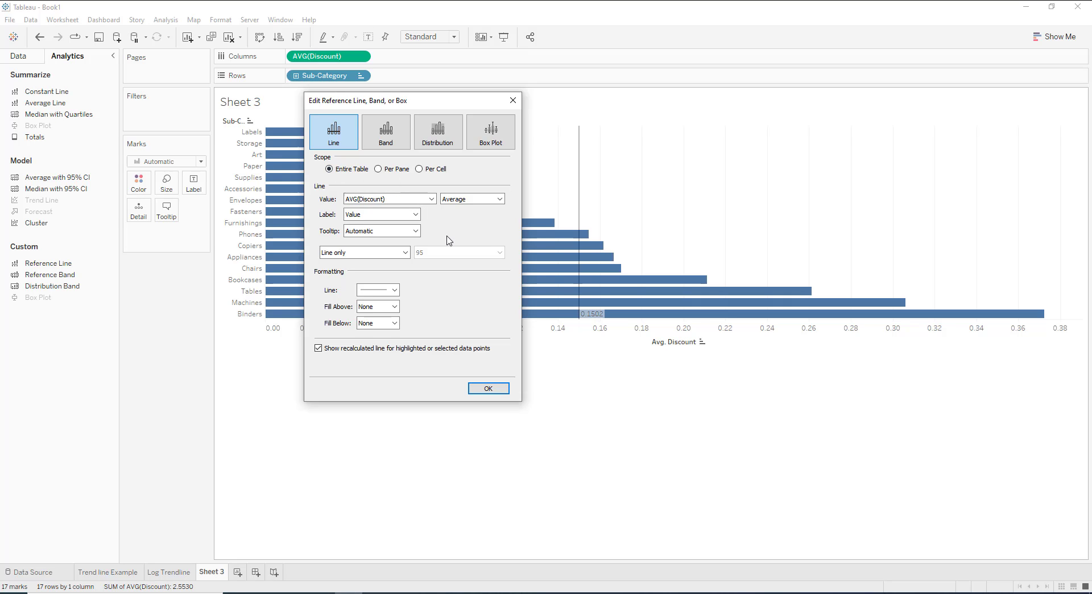
Give the reference line a dashed style, apply the settings and check the line against the Sub-Category bars.
left_click(396, 291)
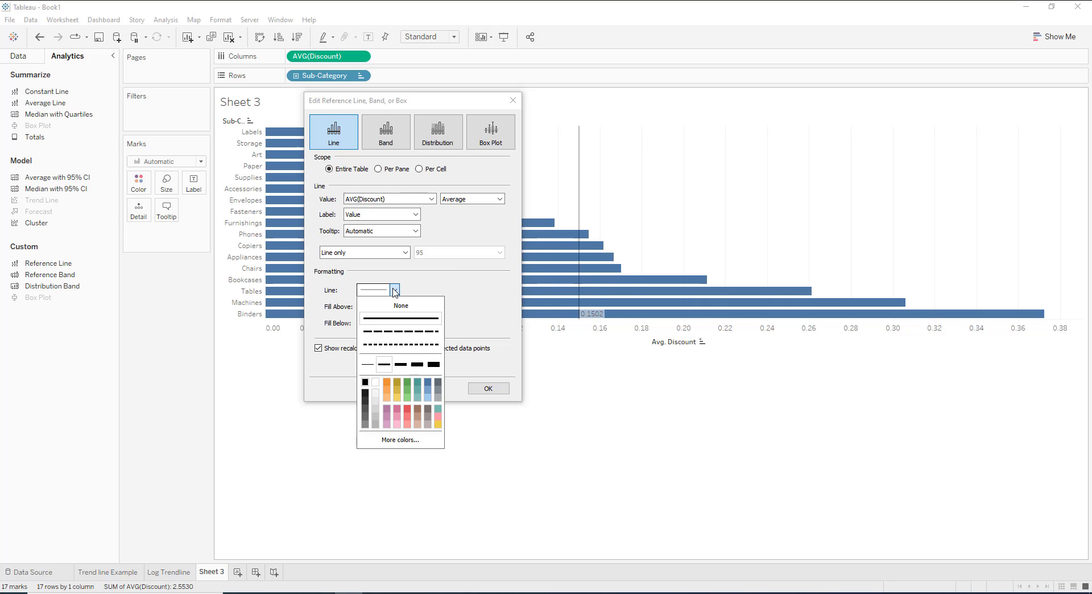
left_click(405, 344)
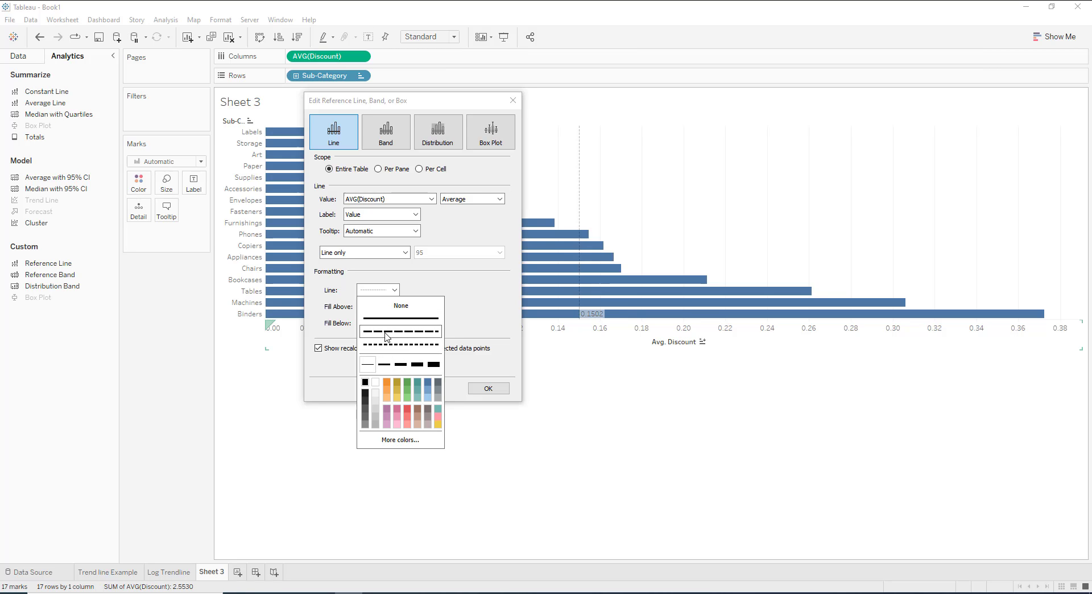
left_click(483, 295)
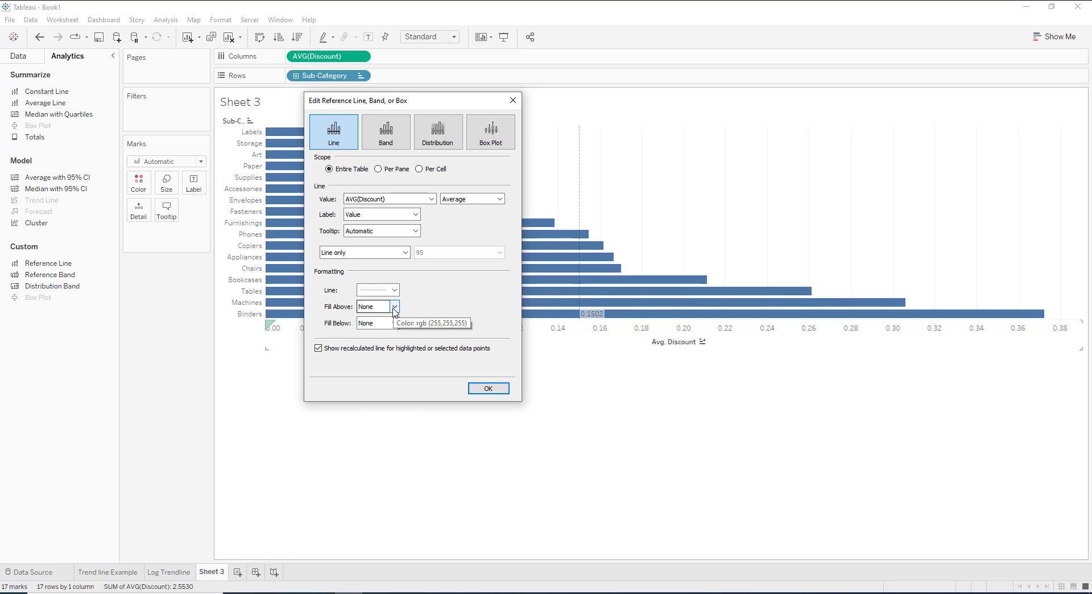
left_click(488, 389)
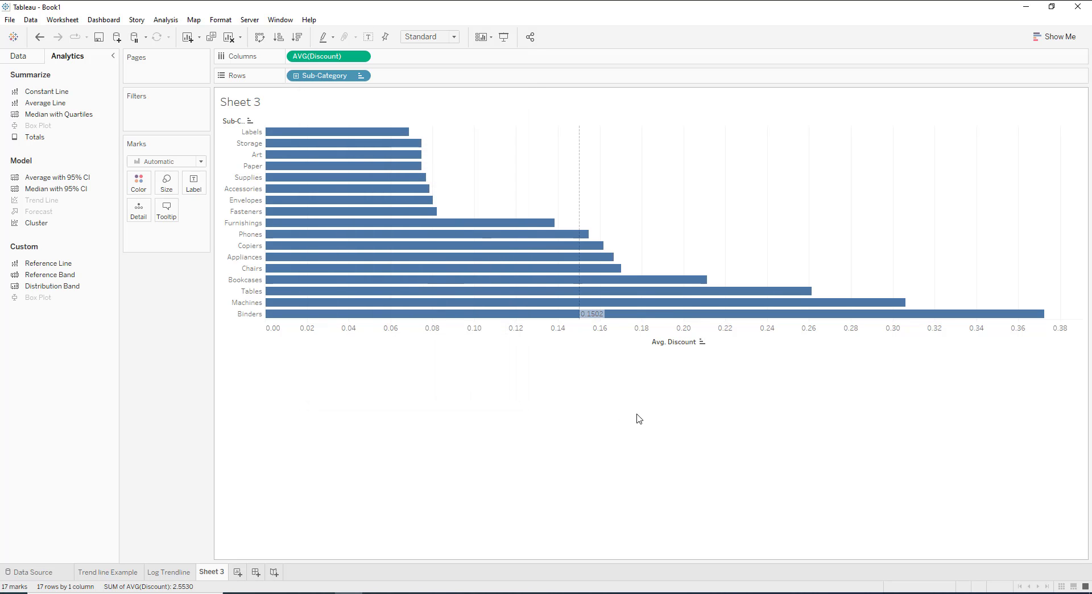
mouse_move(581, 183)
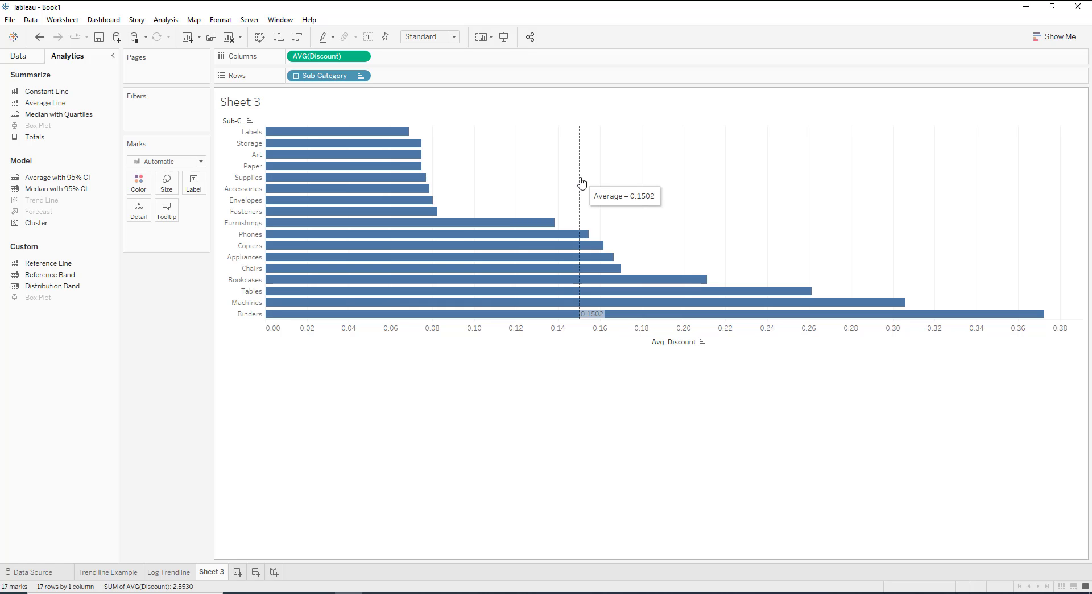
mouse_move(508, 246)
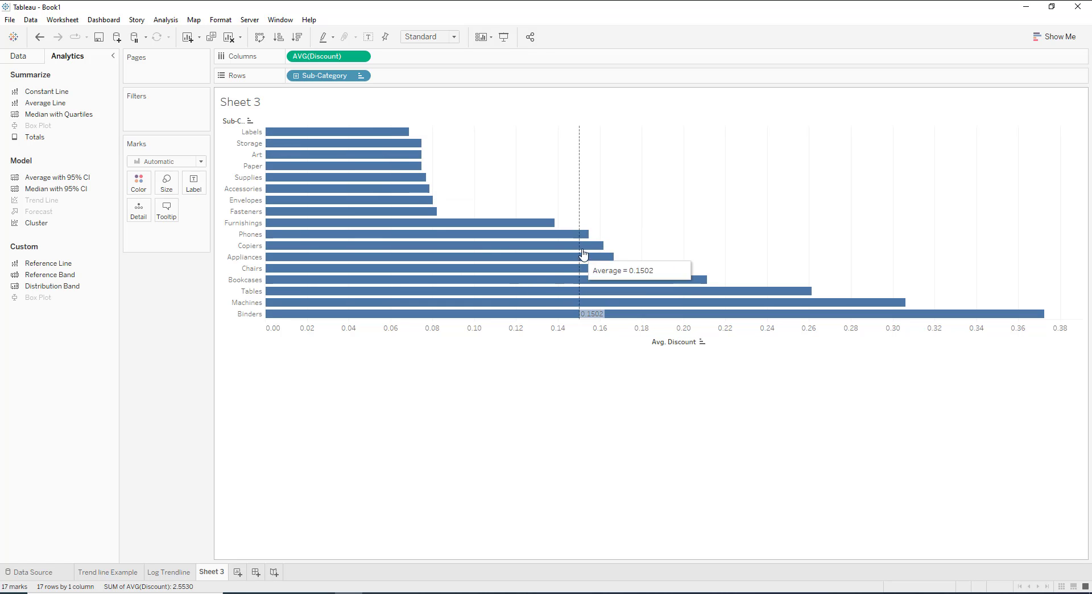
mouse_move(581, 215)
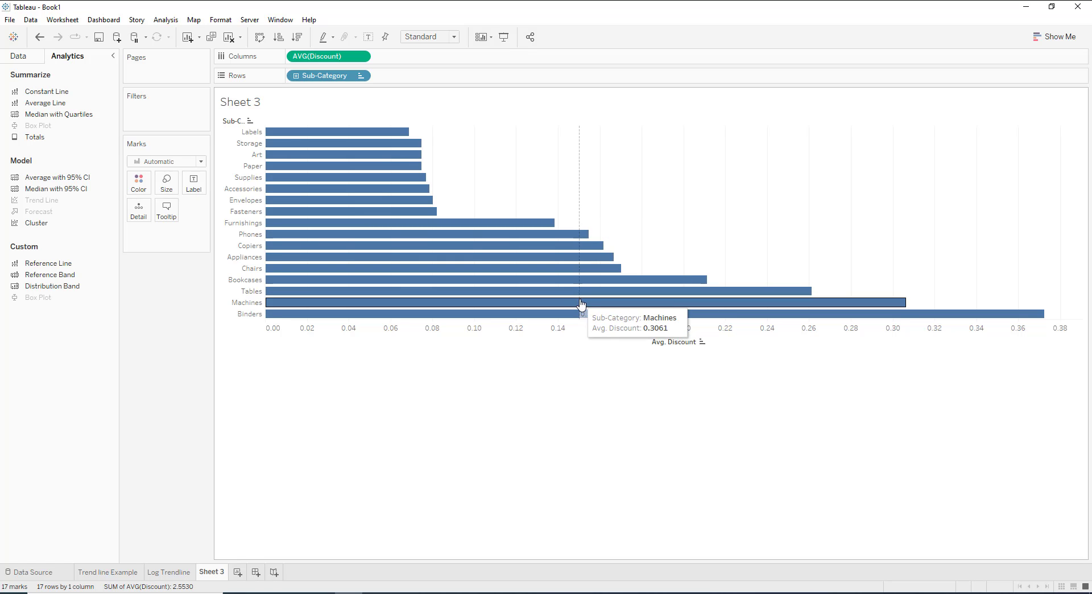
mouse_move(879, 315)
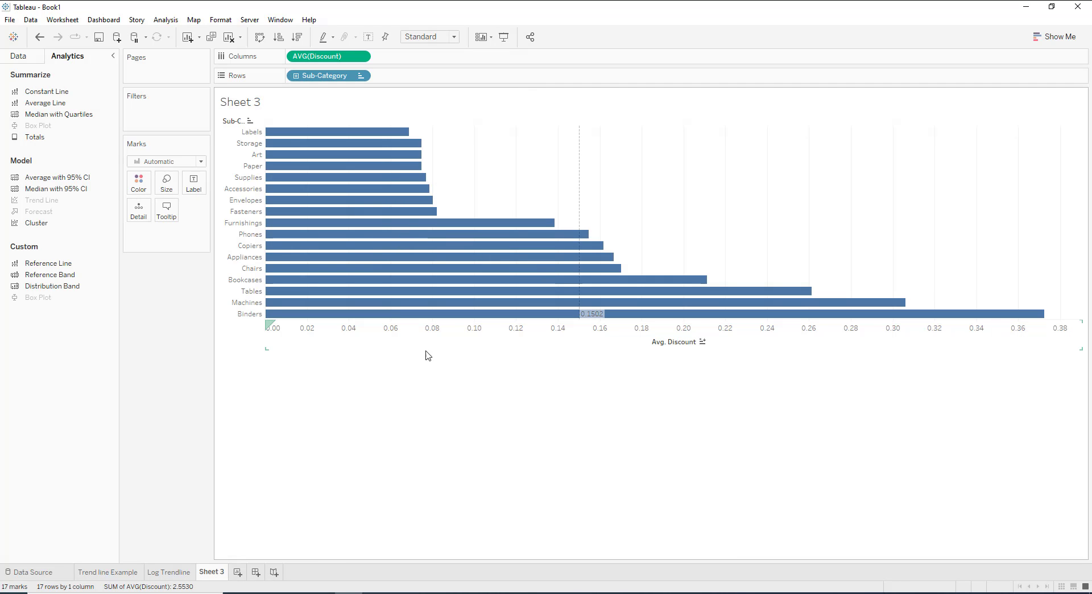
Rename Sheet 3 as "Table Reference Line".
right_click(221, 573)
left_click(272, 431)
type("Table Refer")
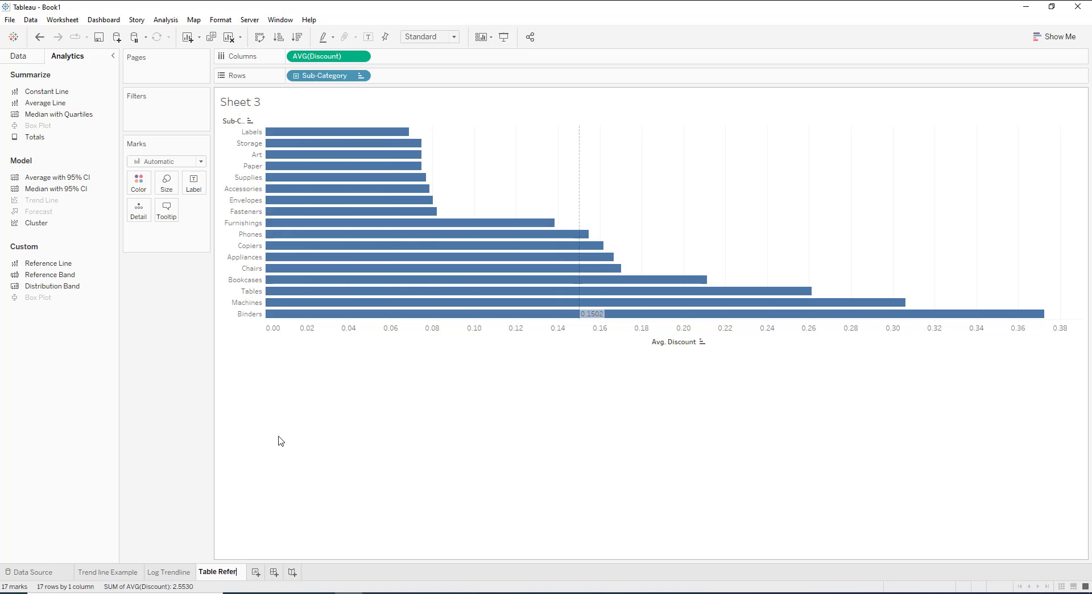
type("ence LIne")
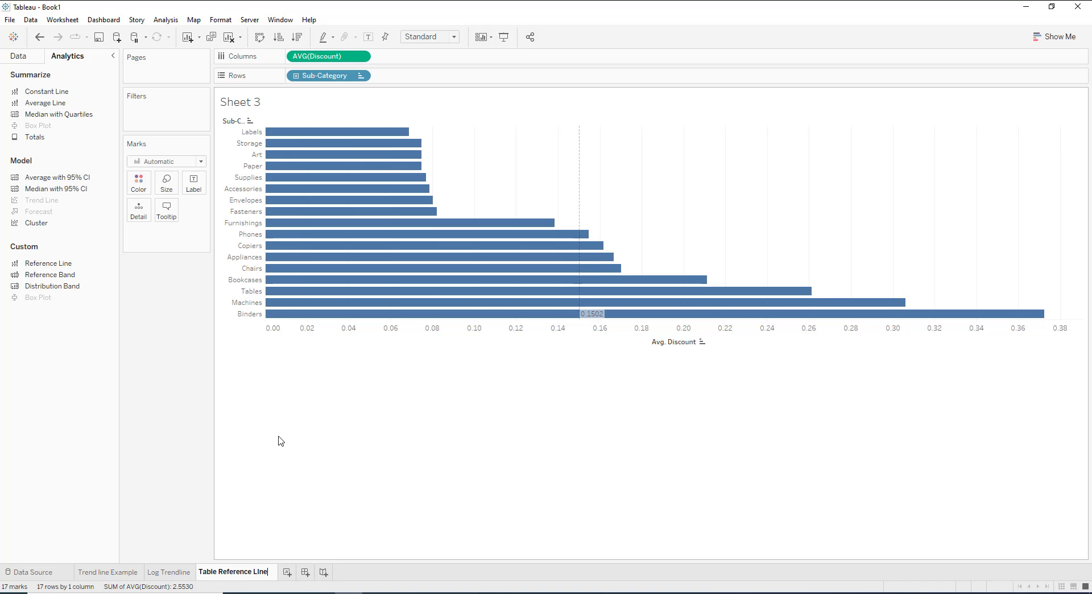
key("BackSpace")
key("BackSpace")
key("BackSpace")
type("ine")
key("Return")
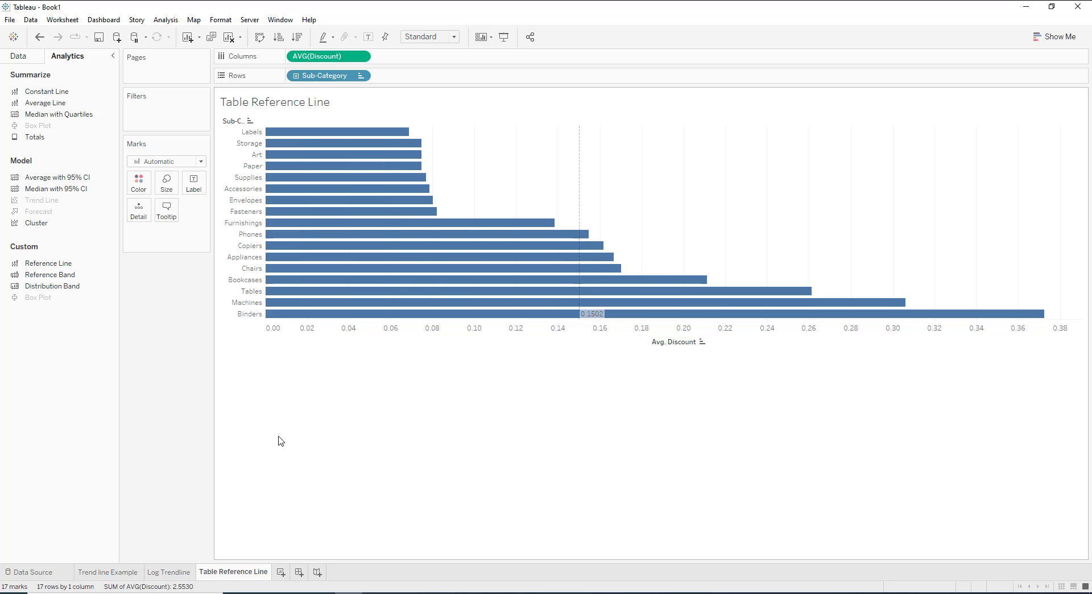
Duplicate the Table Reference Line sheet and change the copy's reference line to a constant value of 0.1.
right_click(228, 569)
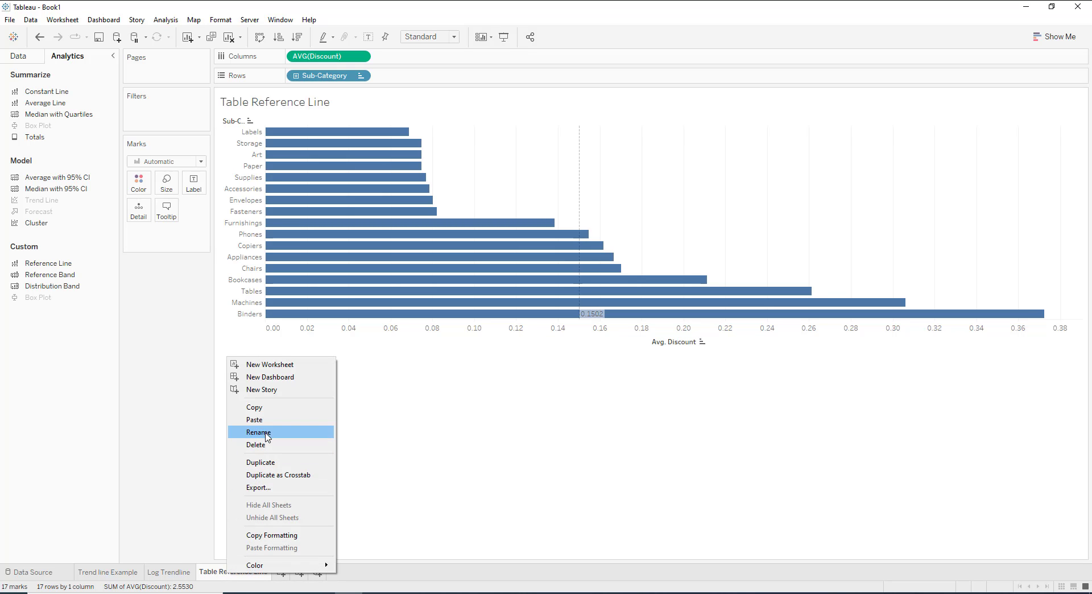
left_click(270, 462)
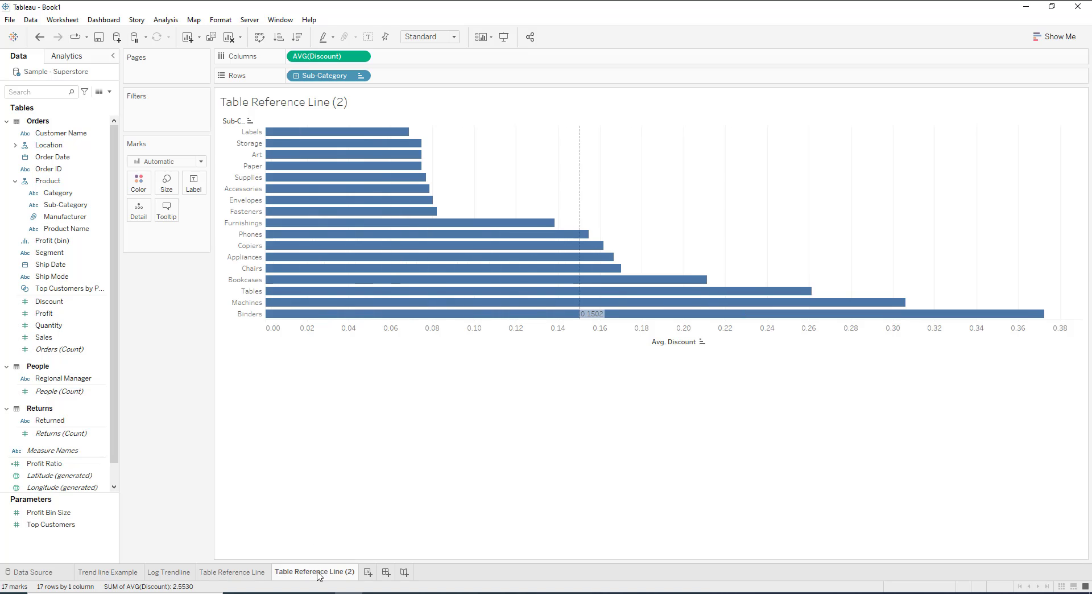
left_click(580, 162)
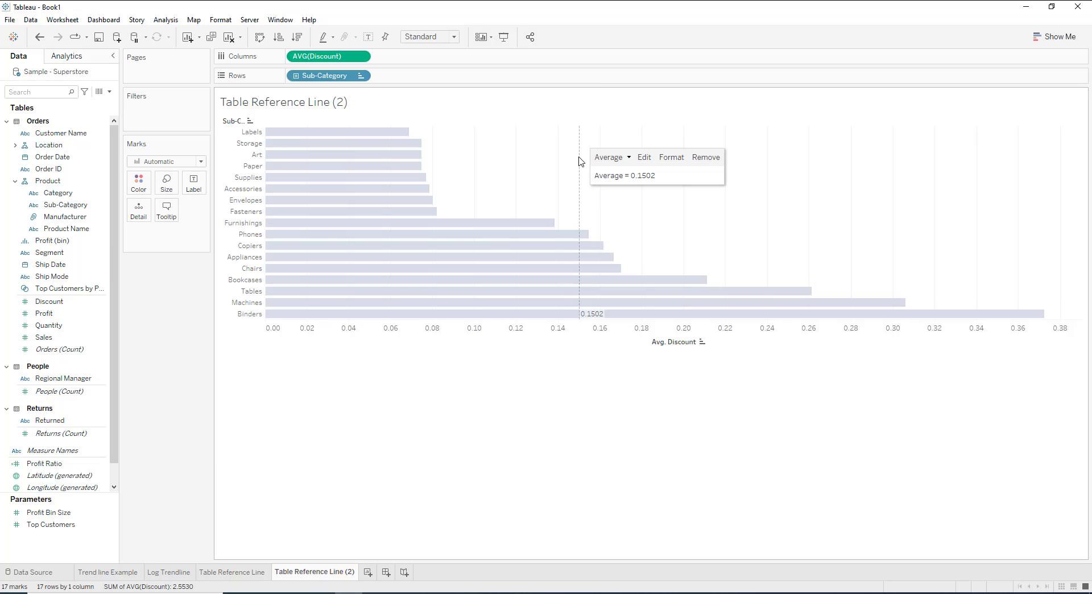
left_click(642, 159)
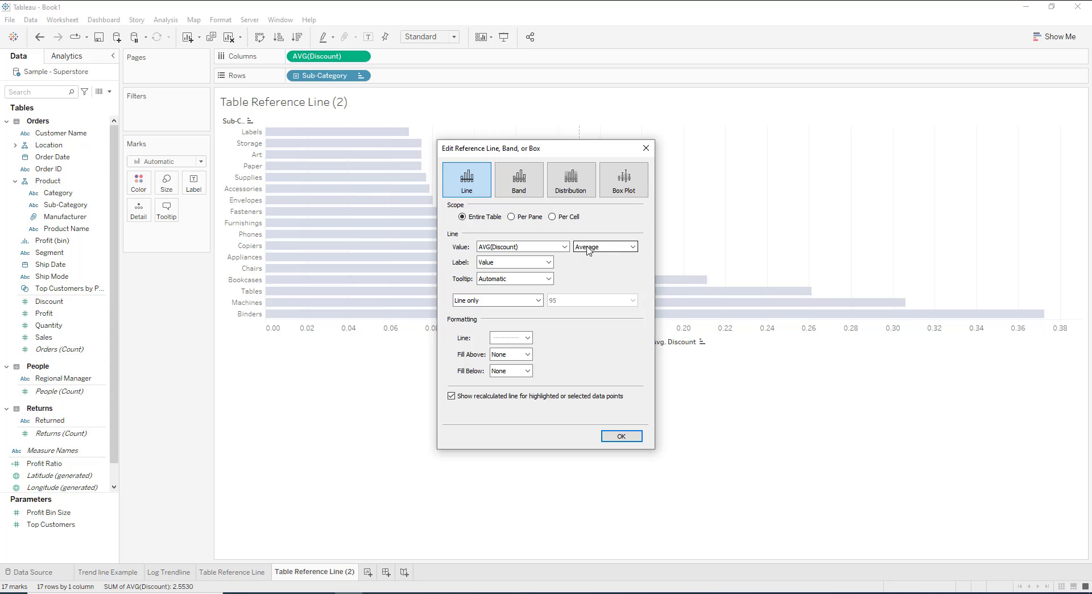
left_click(550, 249)
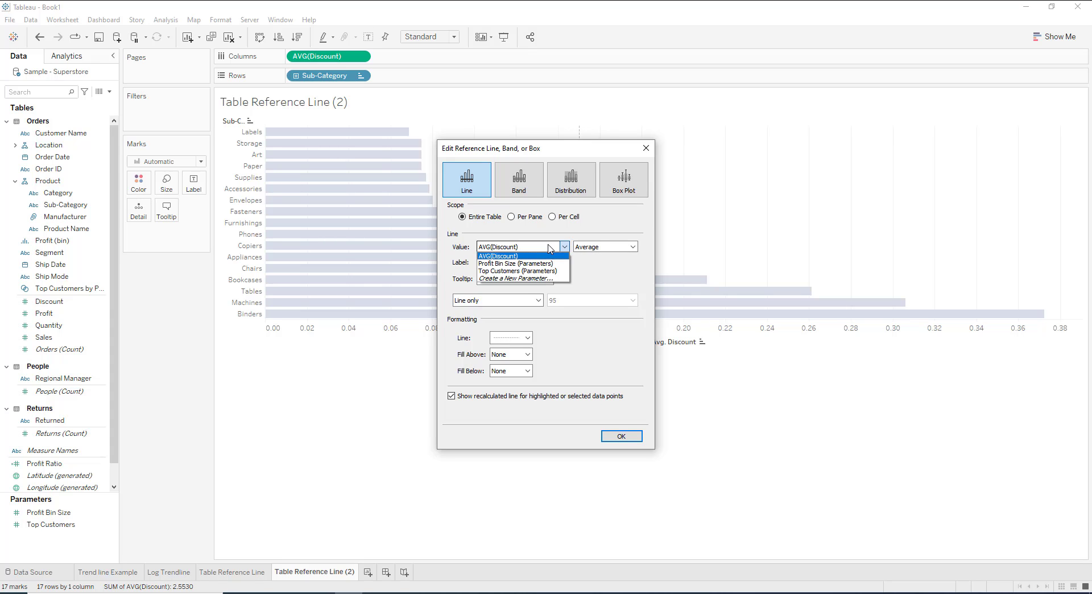
left_click(494, 256)
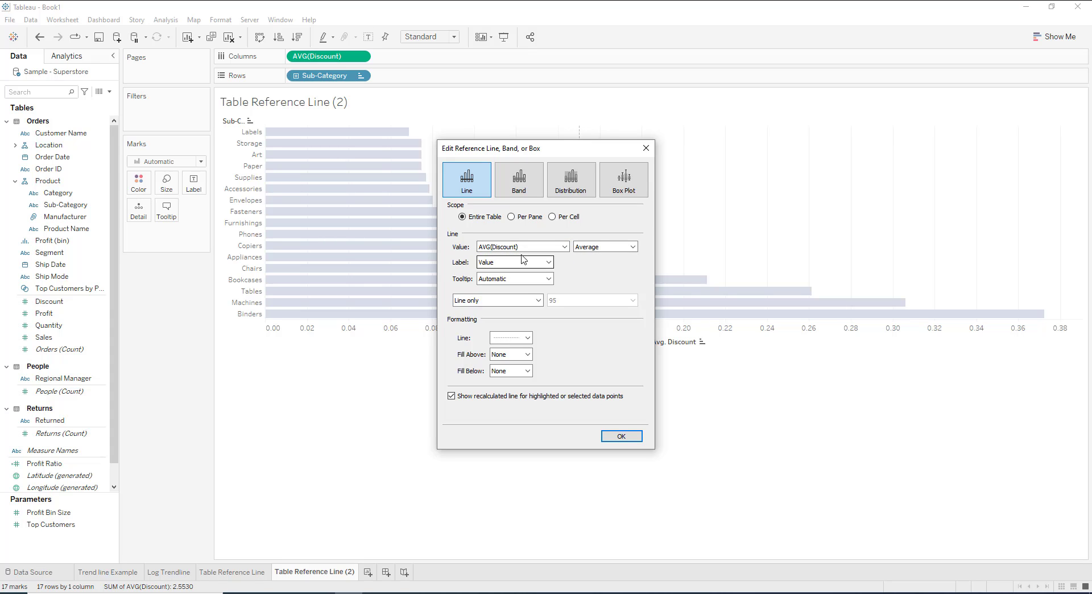
left_click(597, 247)
left_click(598, 272)
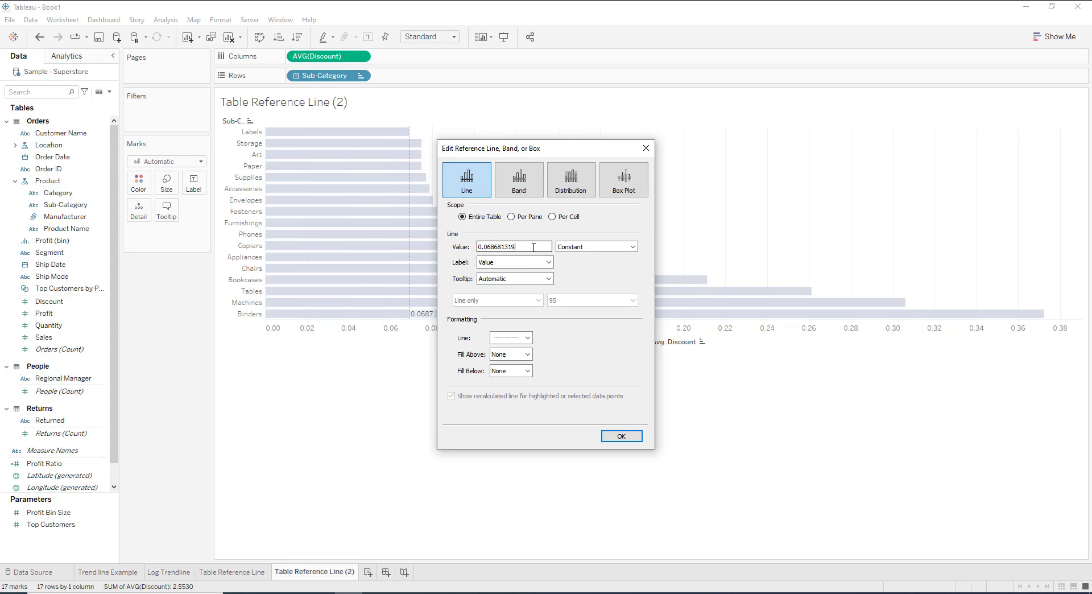
left_click_drag(515, 246, 462, 246)
type("0")
left_click(662, 417)
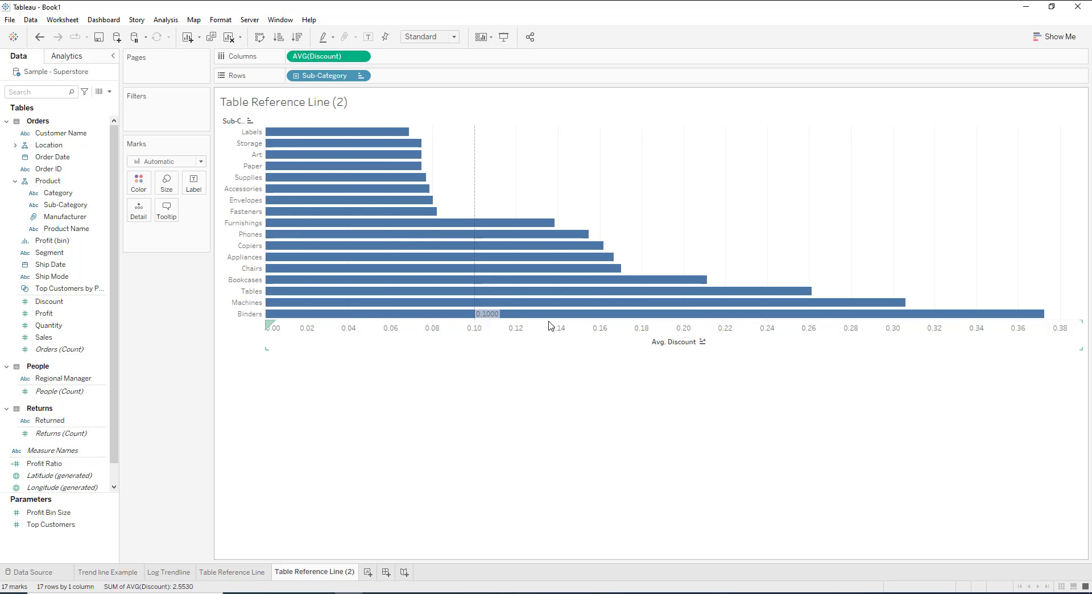
mouse_move(487, 316)
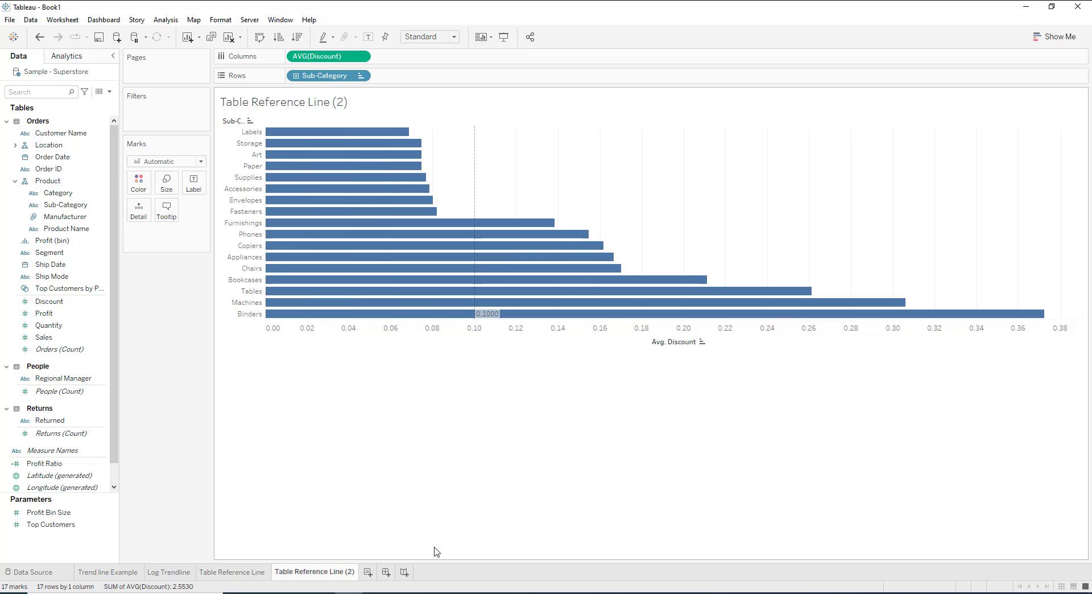
Rename the duplicated sheet as "Constant Reference Line".
right_click(319, 571)
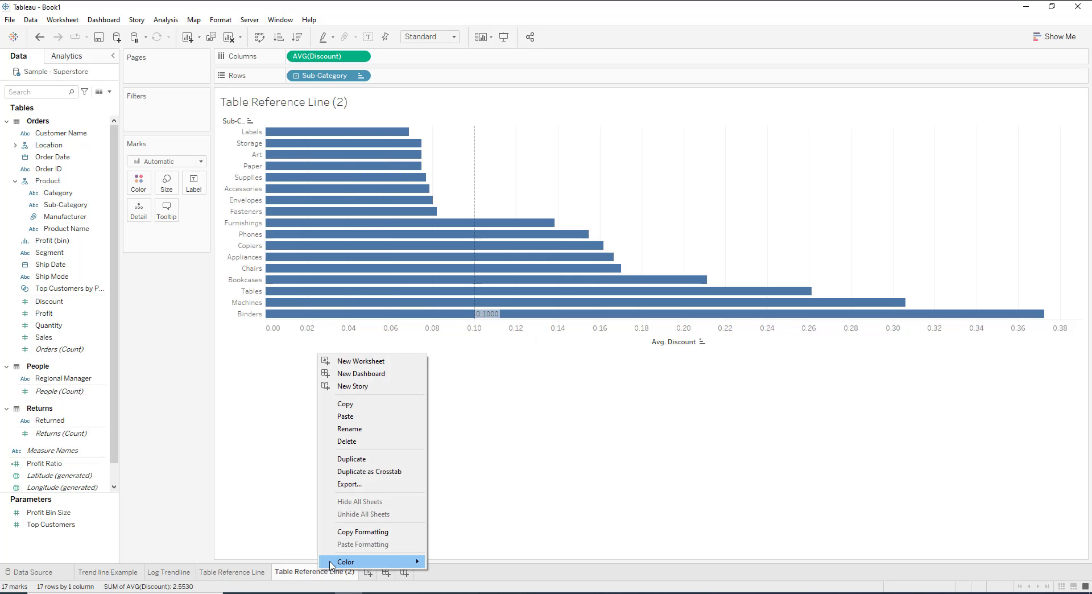
left_click(360, 430)
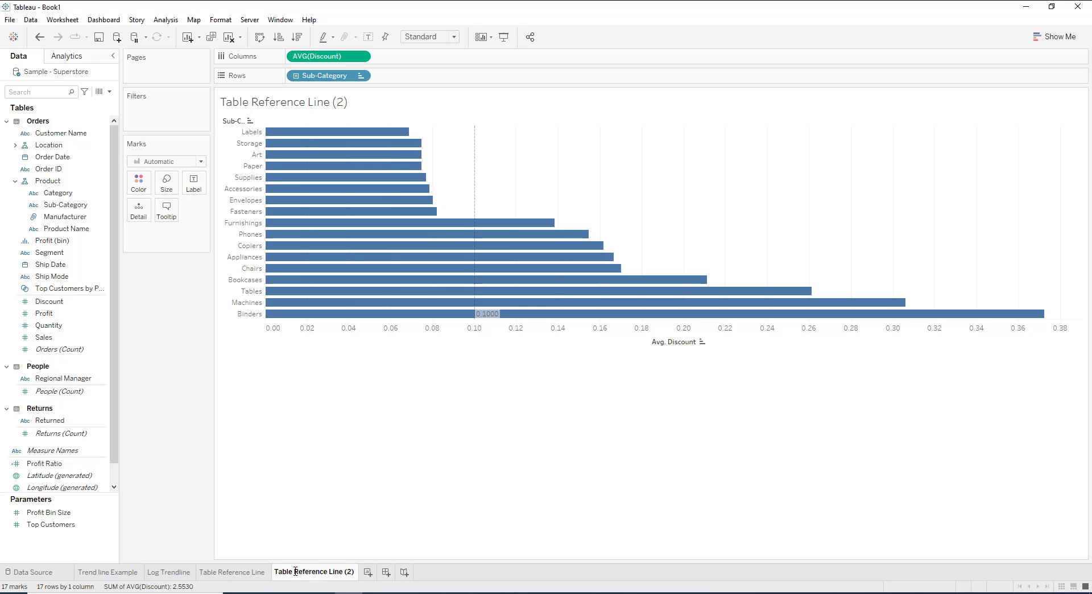
left_click_drag(294, 571, 276, 573)
type("Constant")
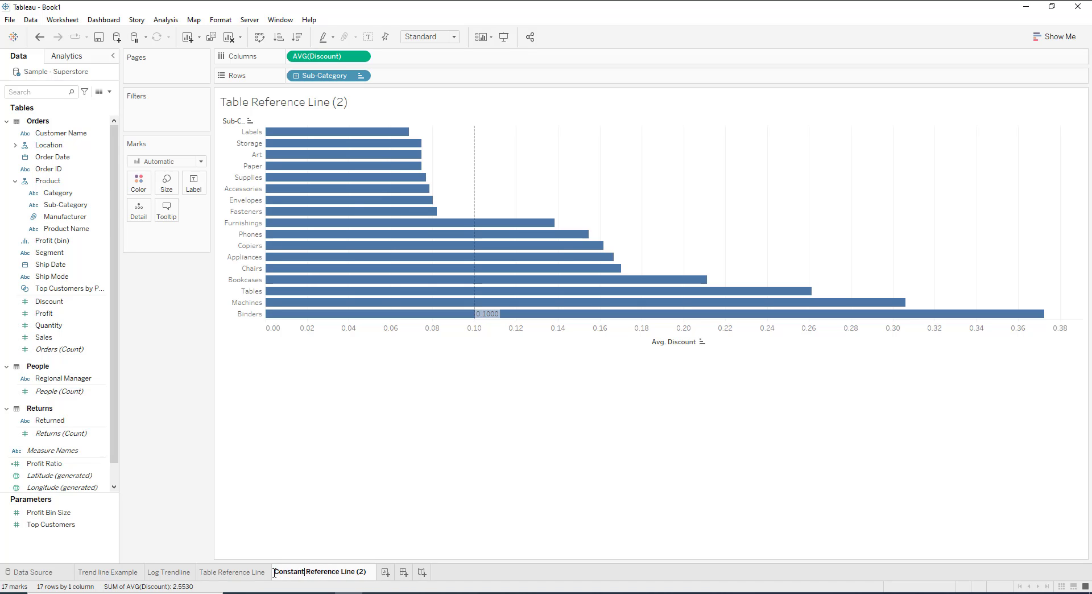
key("BackSpace")
left_click(387, 499)
double_click(359, 573)
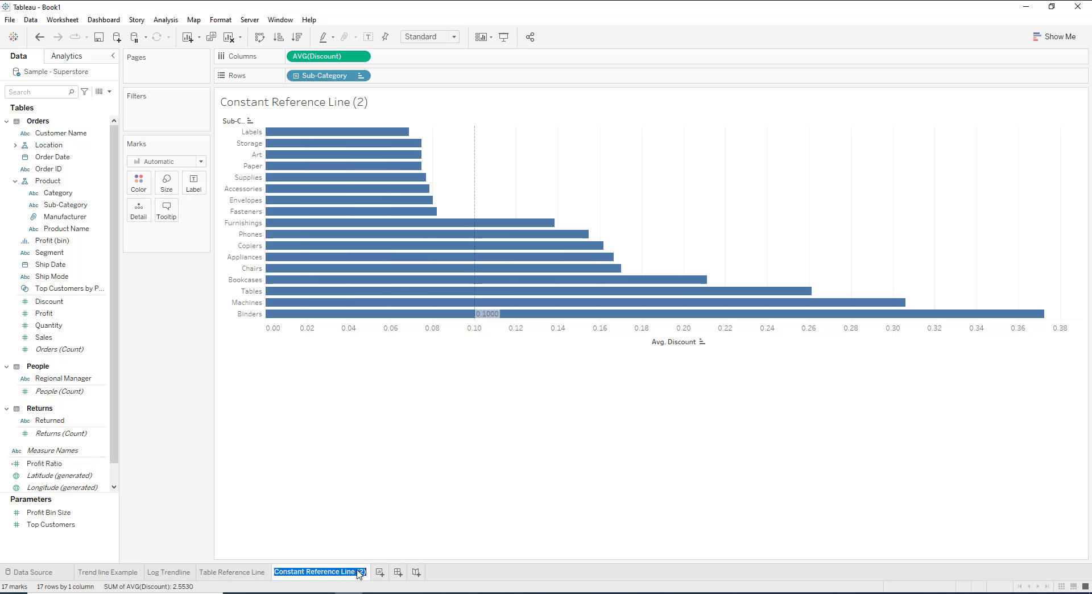
key("Return")
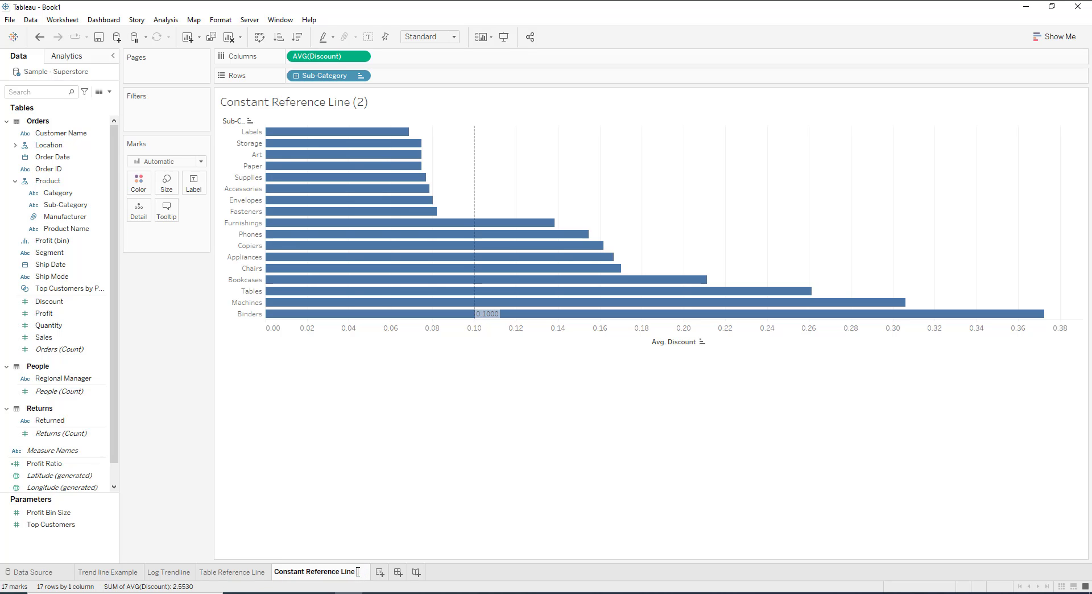
left_click(384, 517)
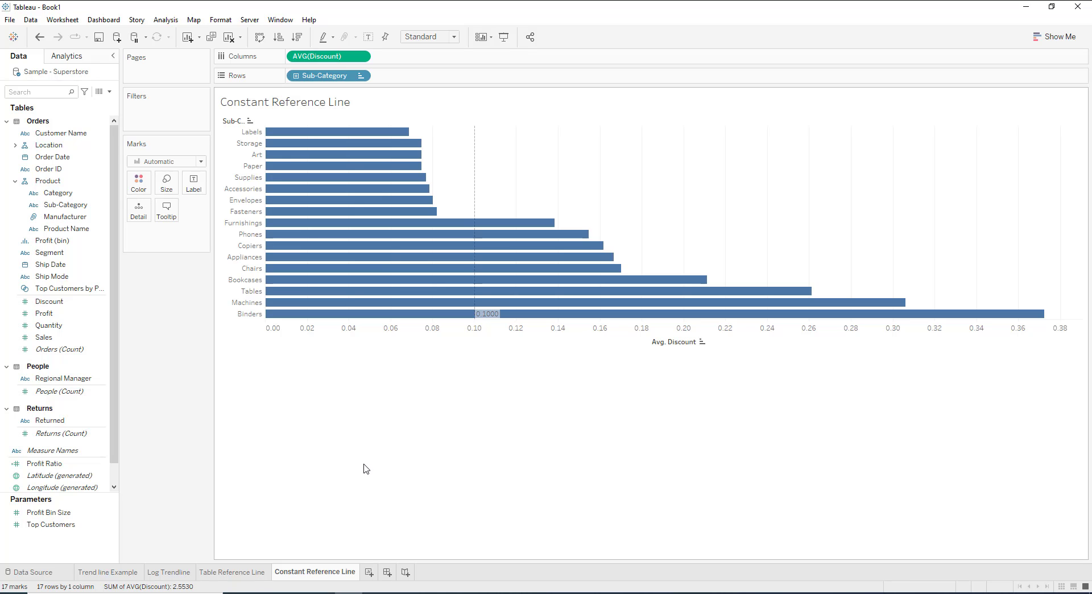
Add a new blank worksheet after the Constant Reference Line sheet.
left_click(369, 572)
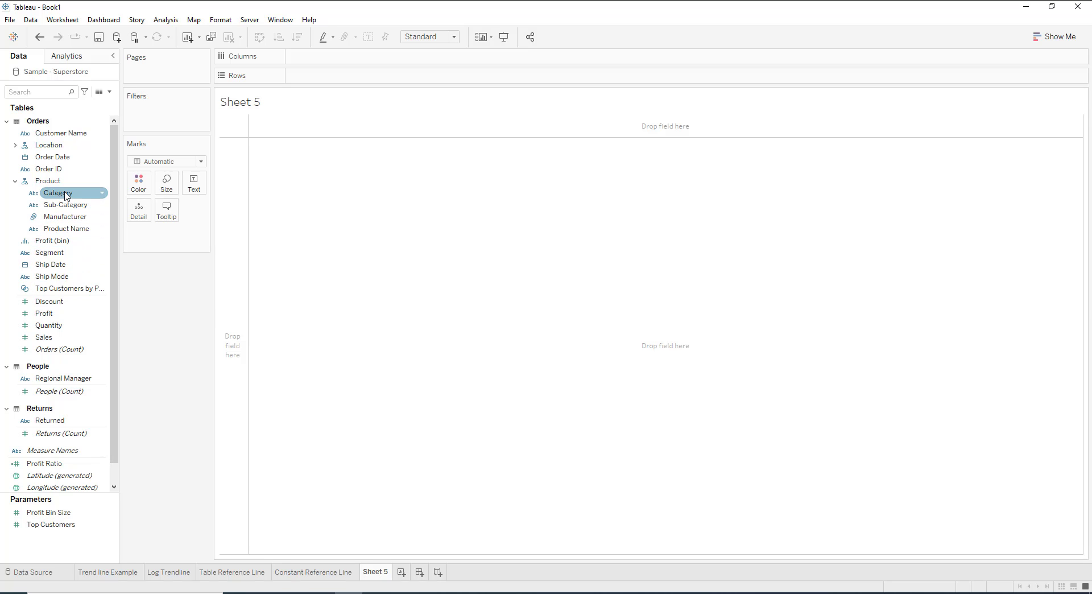
Build a bar chart of average Discount in columns by Category and Sub-Category in rows.
left_click_drag(65, 193, 317, 76)
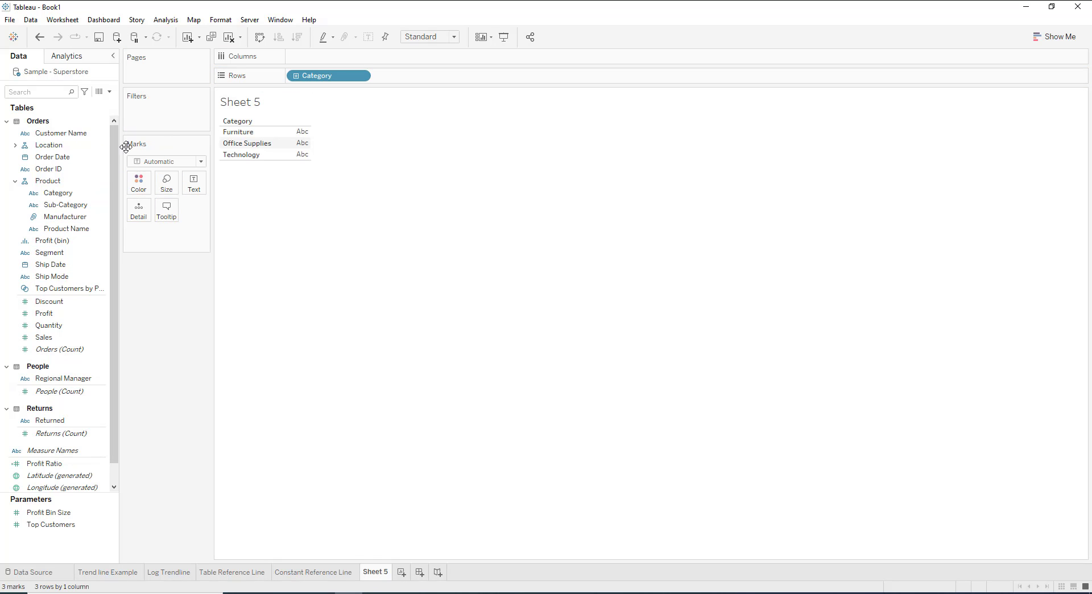
left_click_drag(66, 205, 433, 80)
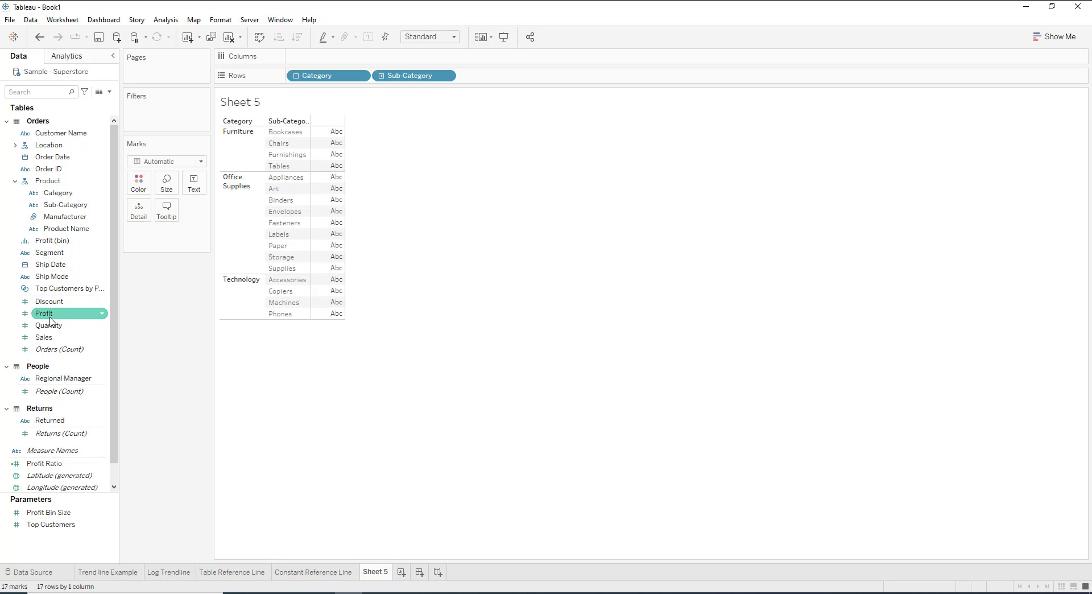
left_click_drag(50, 302, 323, 60)
left_click(362, 57)
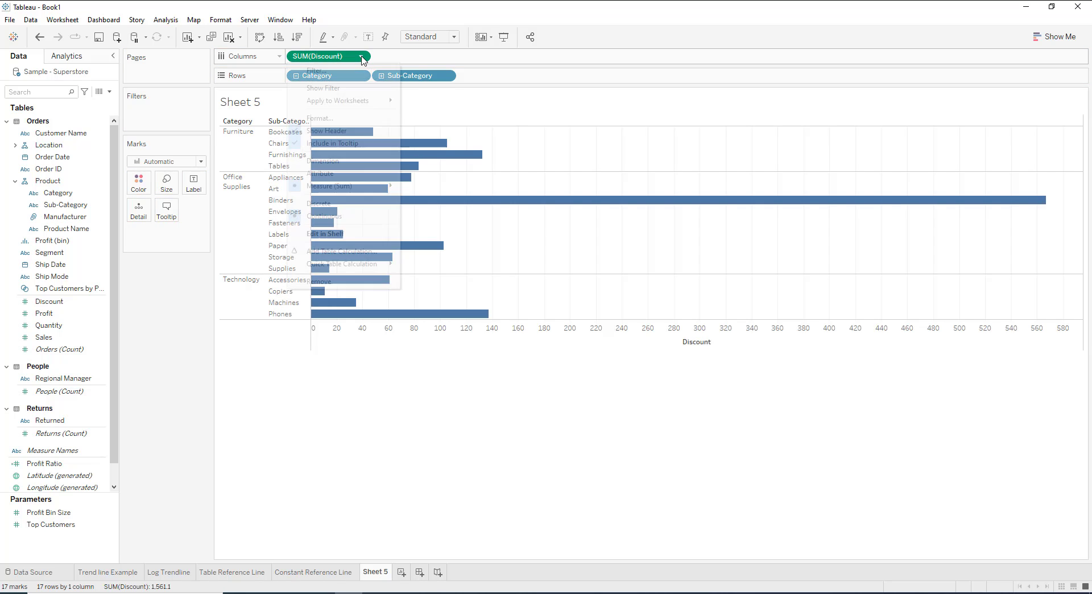
mouse_move(340, 189)
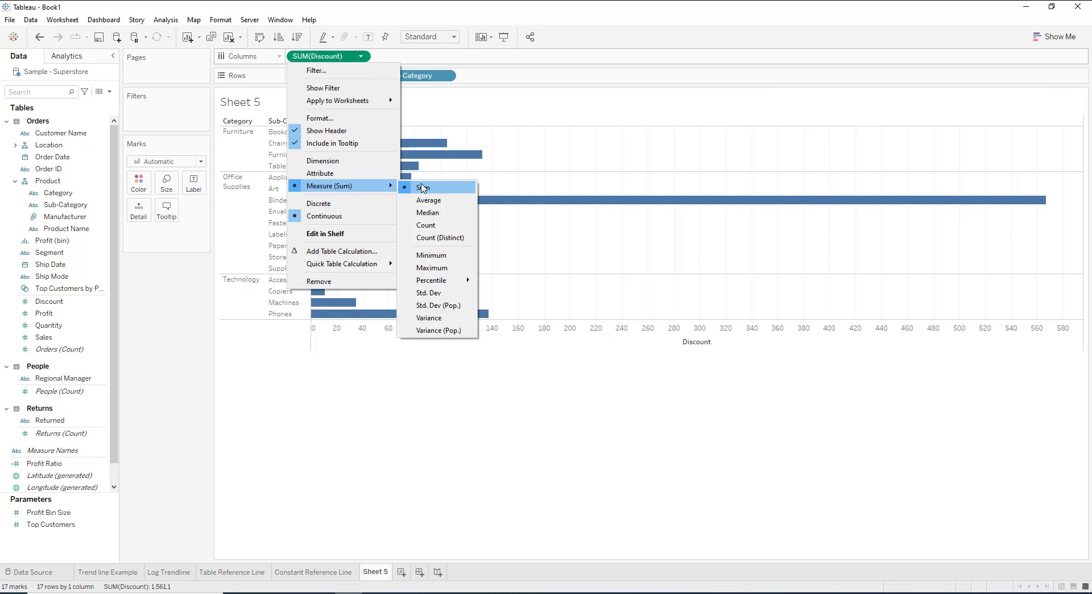
left_click(430, 201)
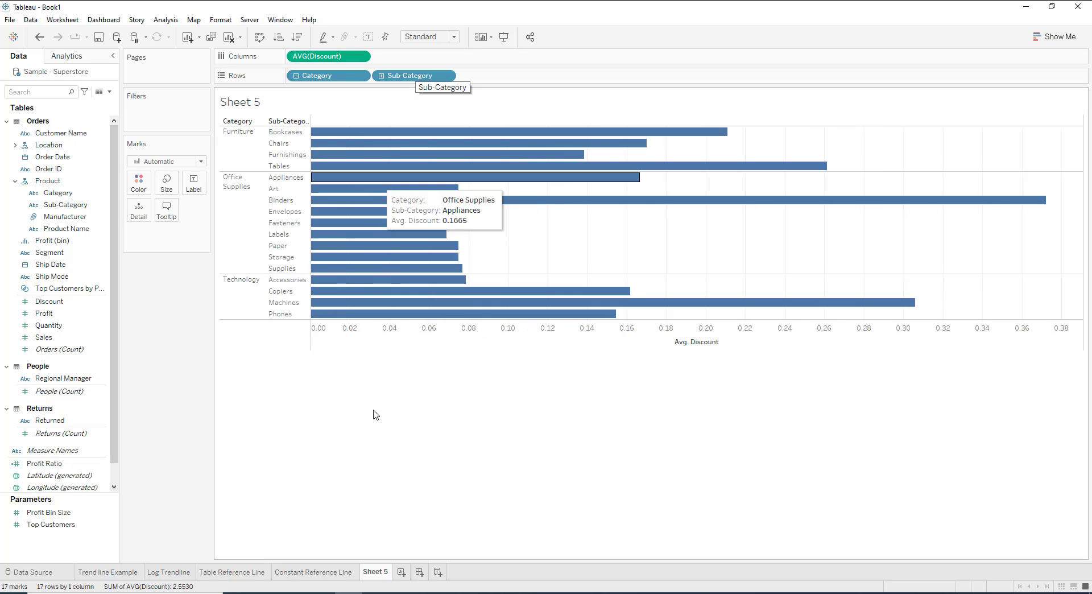
Rename Sheet 5 as "Pane Reference Line".
right_click(383, 579)
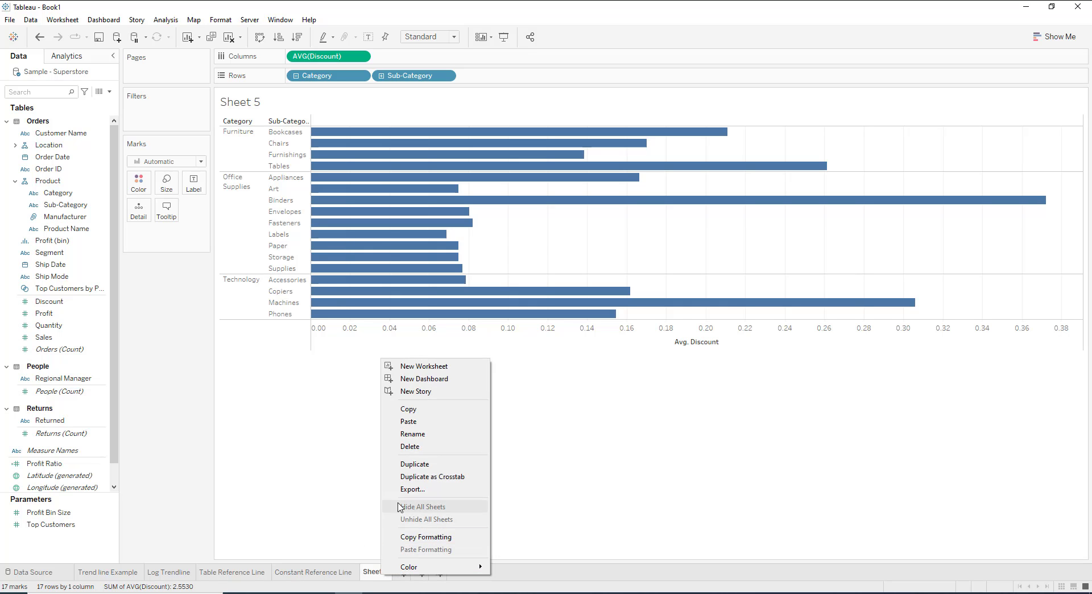
left_click(419, 436)
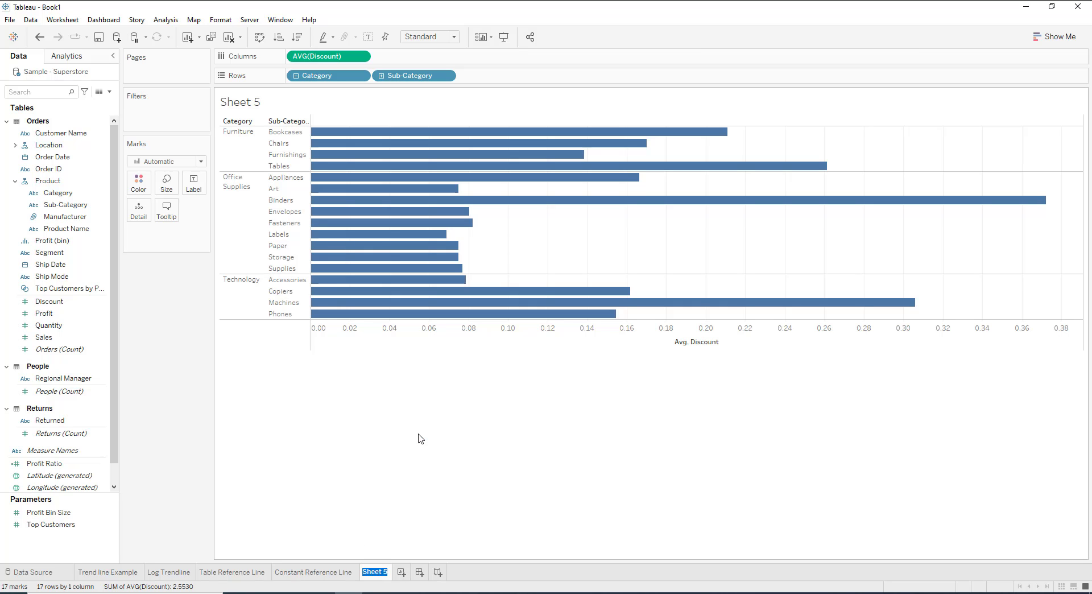
type("Pane Refere")
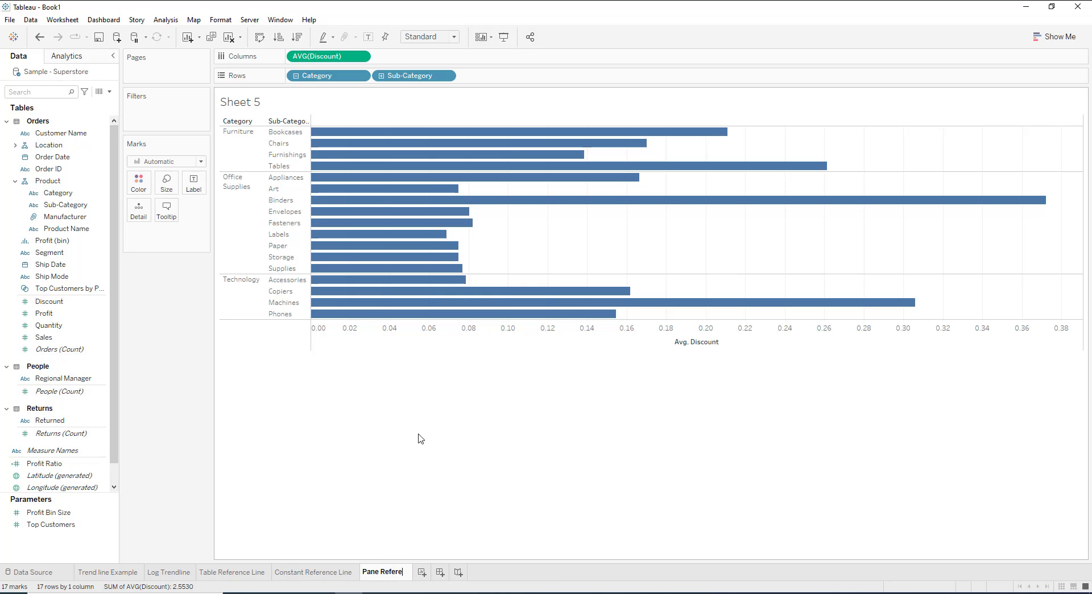
type("nce Line")
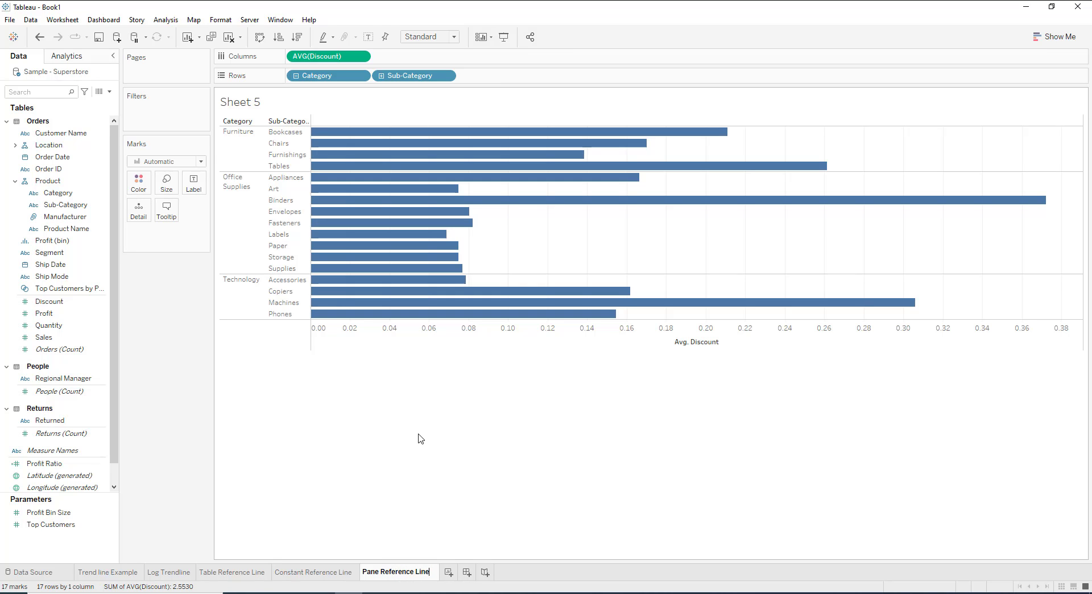
key("Return")
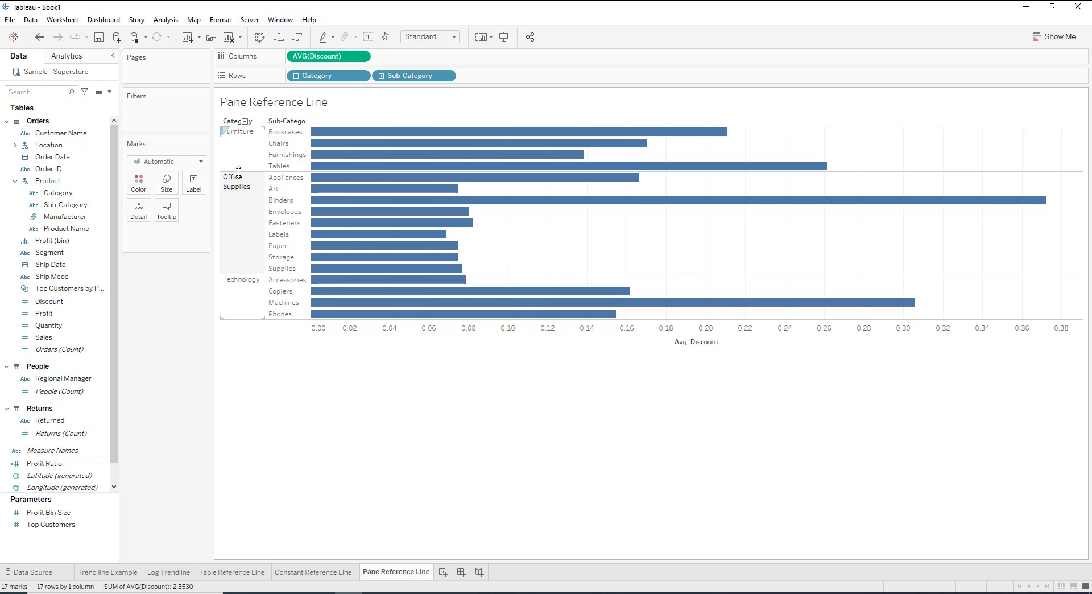
Make the chart rows slightly taller and sort the sub-categories ascending by average Discount.
left_click_drag(239, 172, 241, 176)
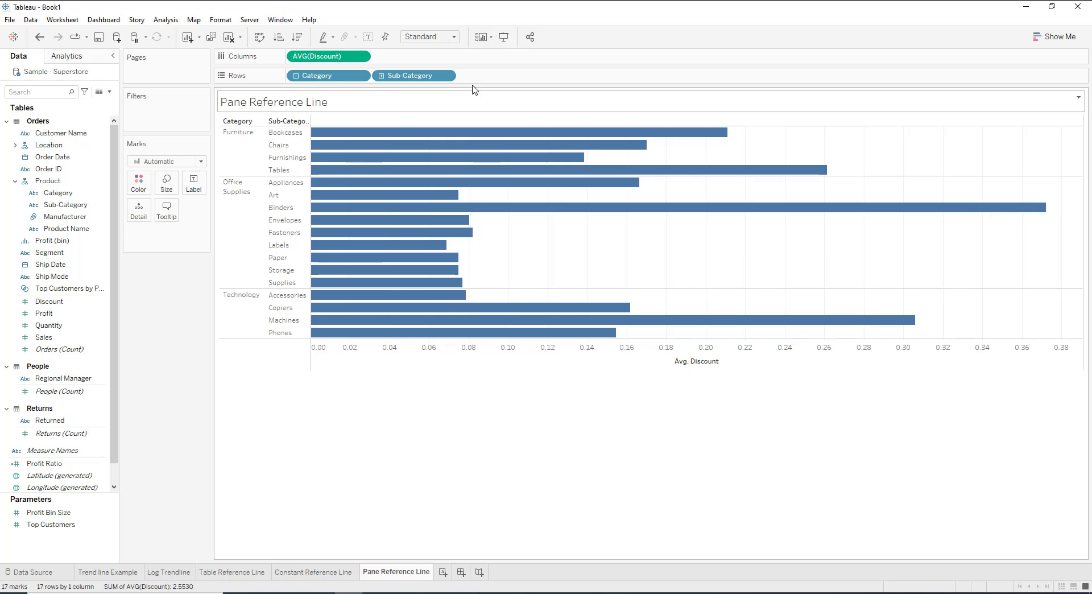
left_click(279, 38)
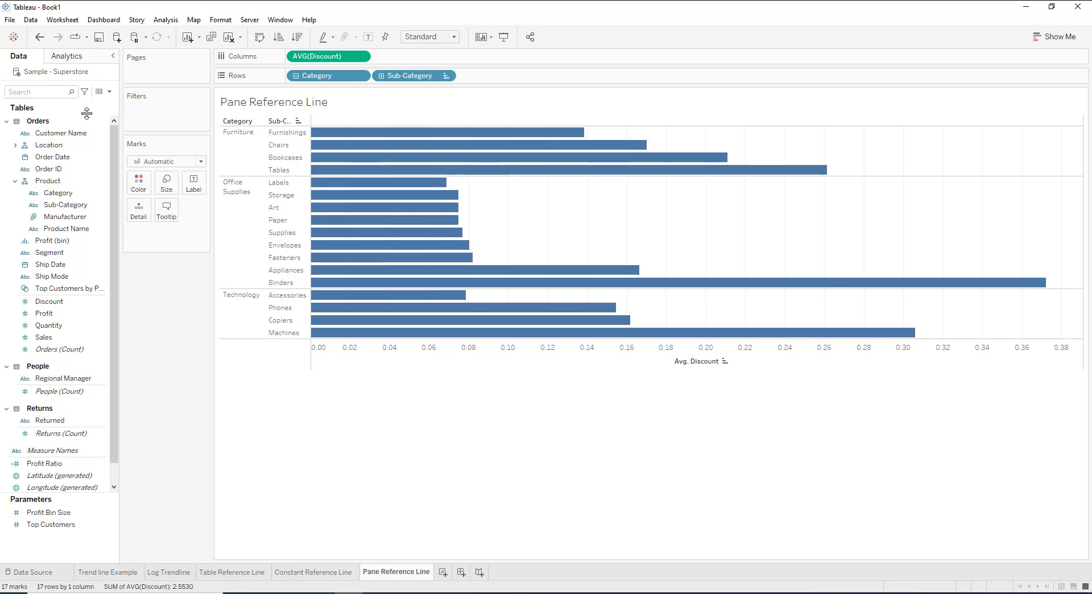
Add a per-pane reference line at the average of AVG(Discount), labelled with its value.
left_click(67, 56)
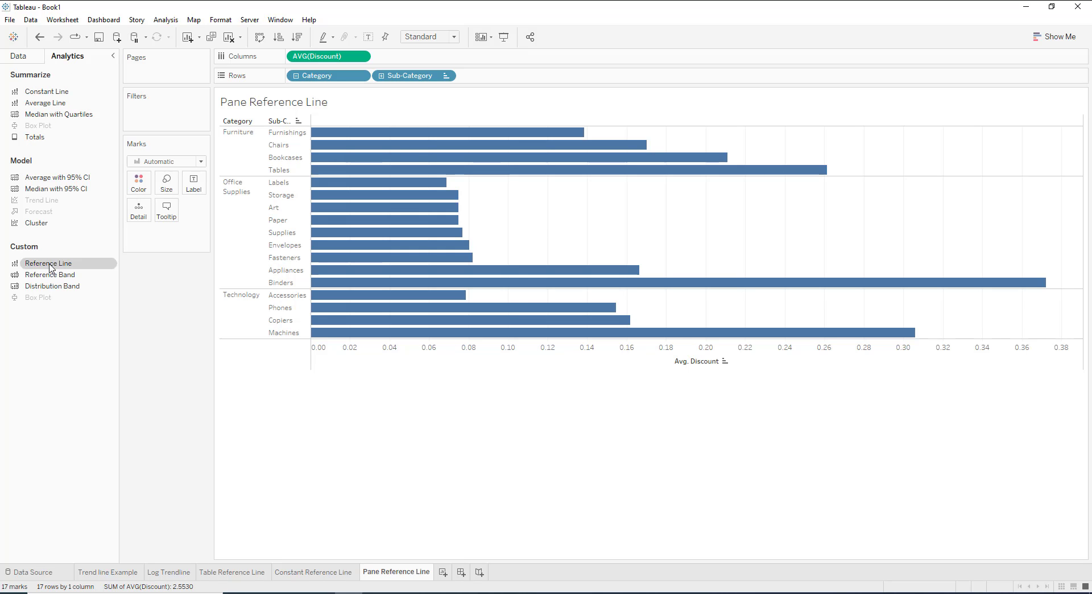
left_click_drag(50, 267, 361, 135)
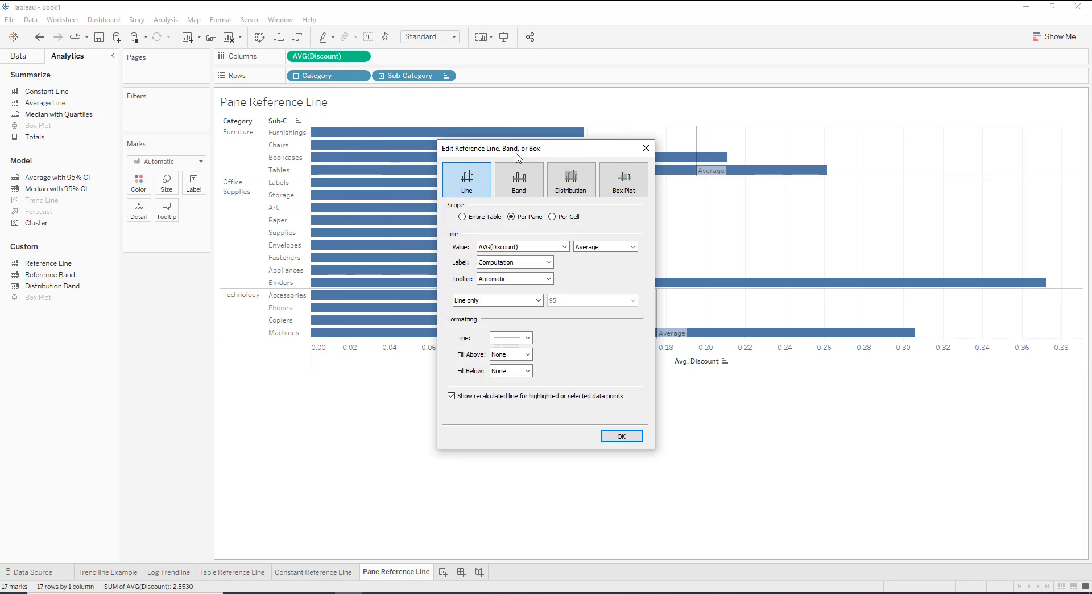
left_click_drag(518, 152, 769, 89)
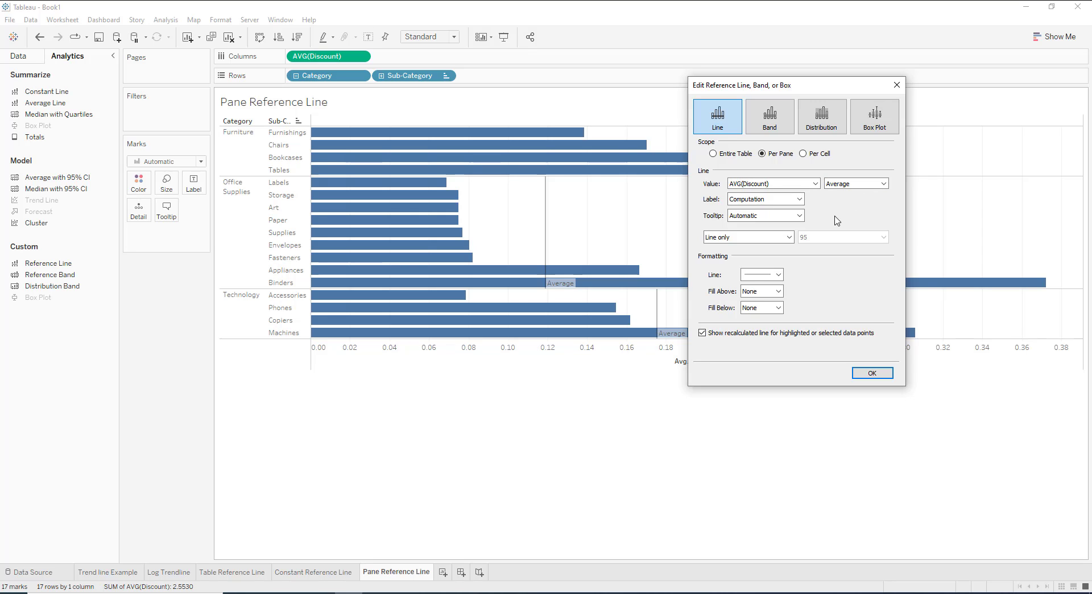
left_click(753, 200)
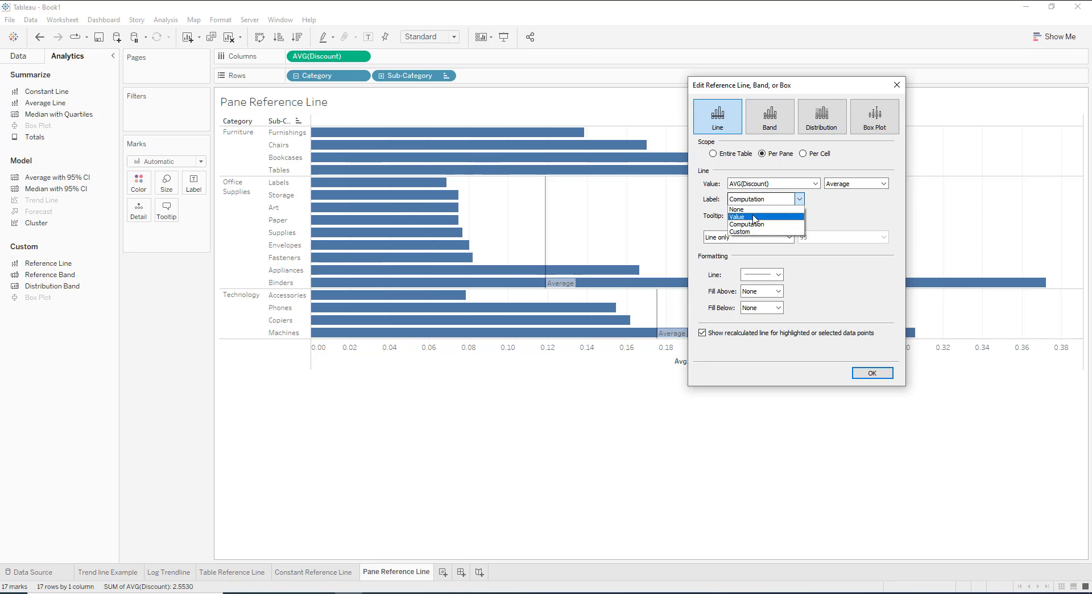
left_click(754, 217)
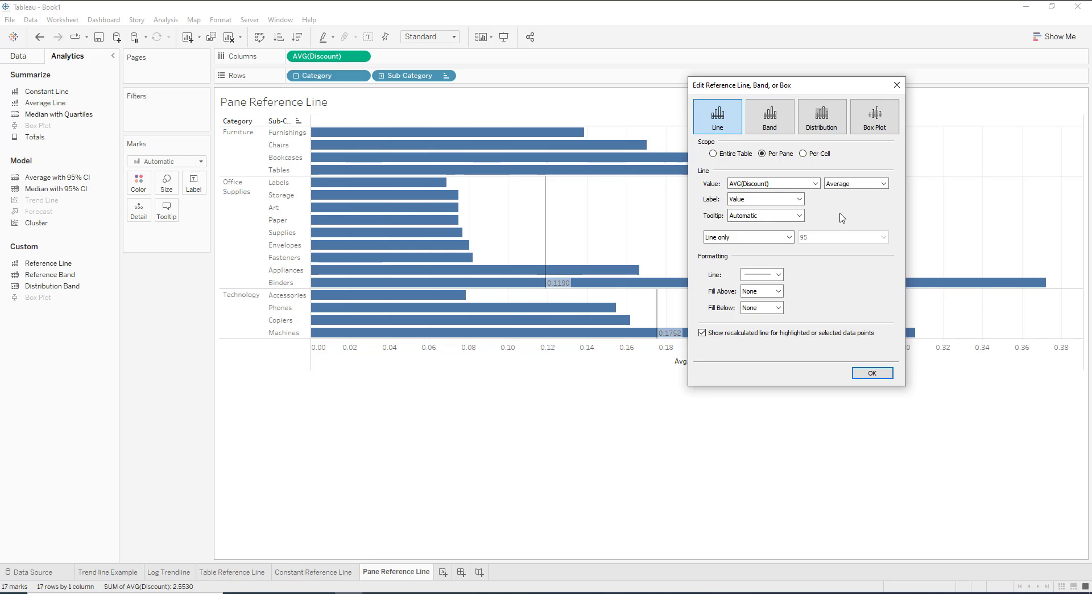
Format the per-pane reference line with the thinnest weight and a dashed style, and apply it.
left_click(779, 277)
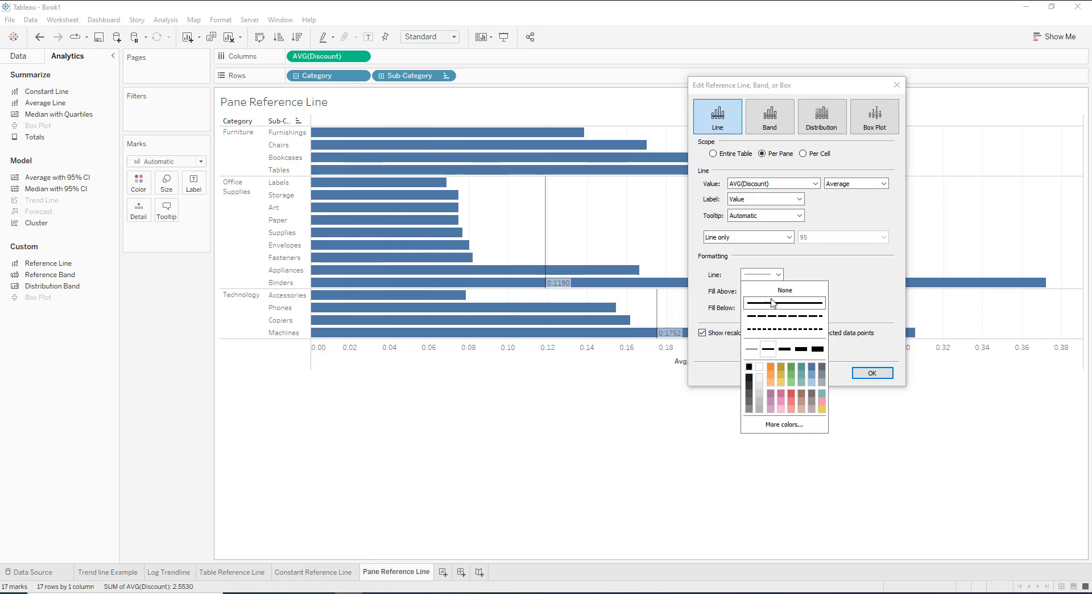
left_click(751, 348)
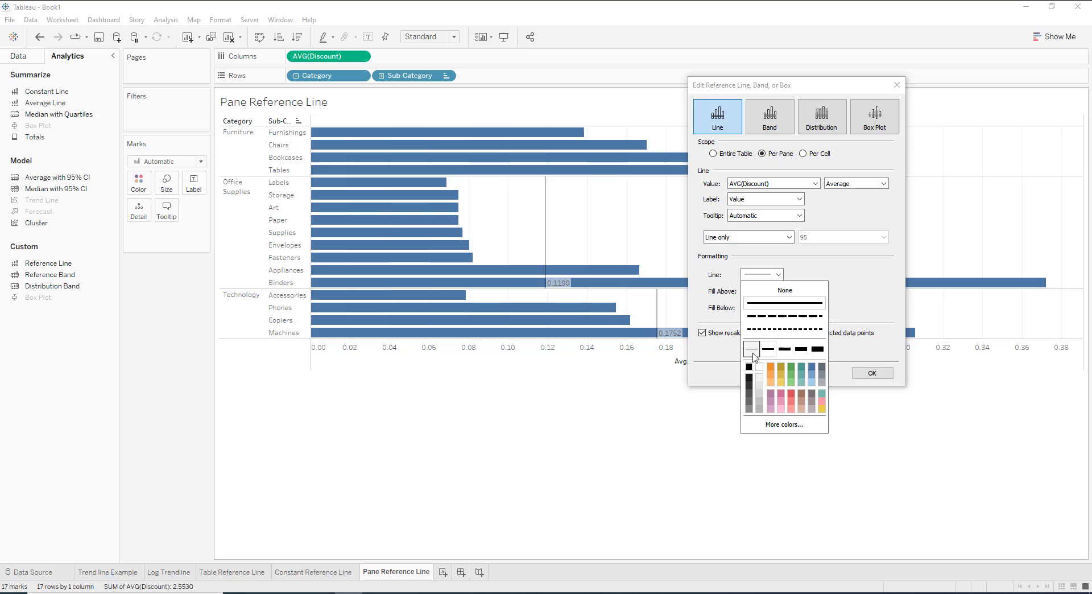
left_click(779, 317)
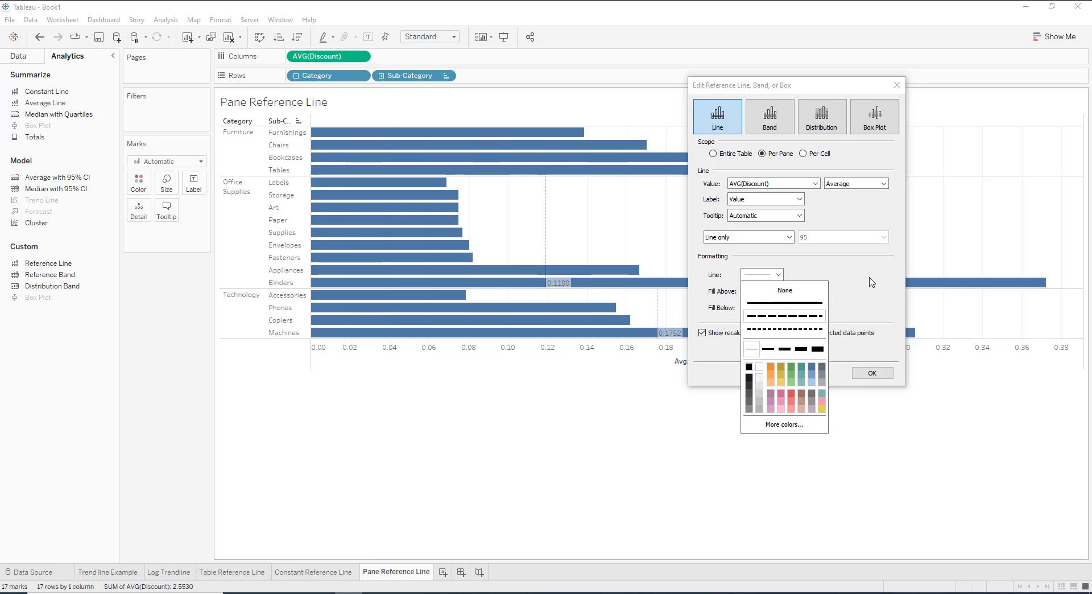
left_click(884, 311)
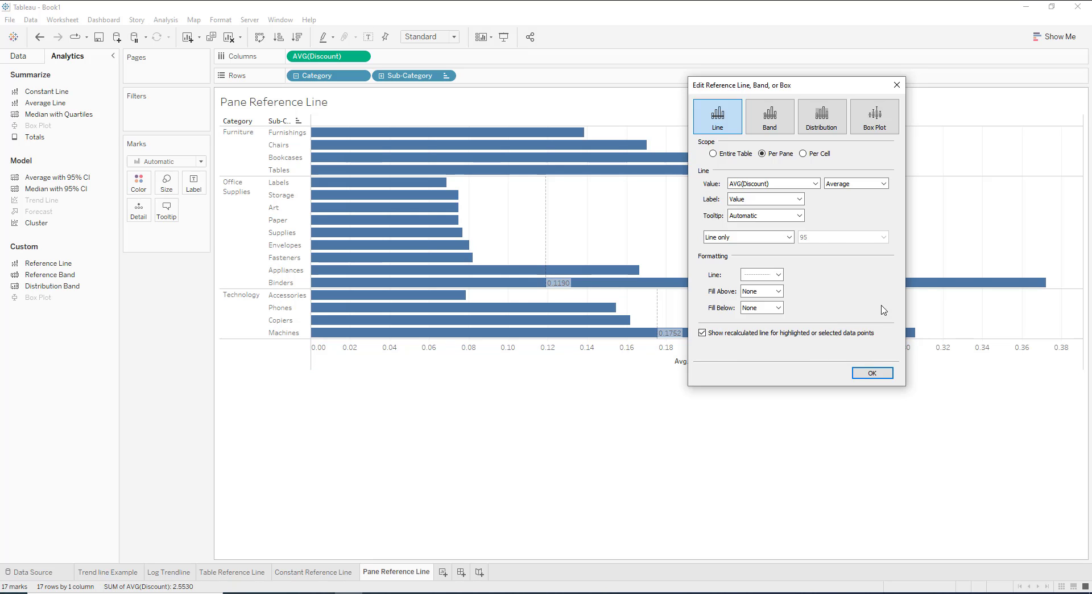
left_click(869, 373)
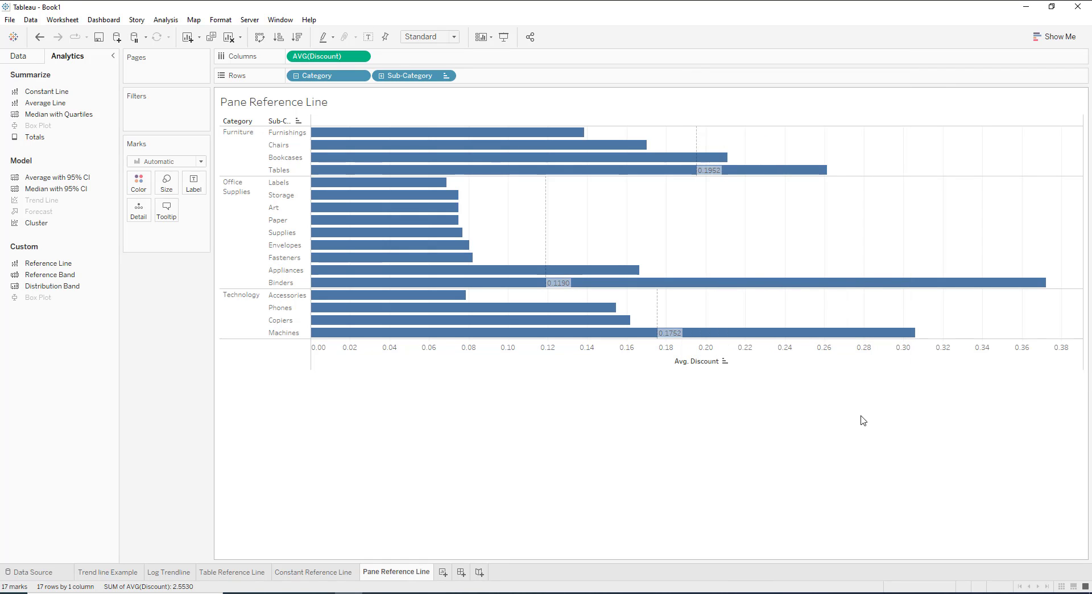
Add a second reference line at the average of AVG(Discount), scoped to the entire table.
left_click(241, 134)
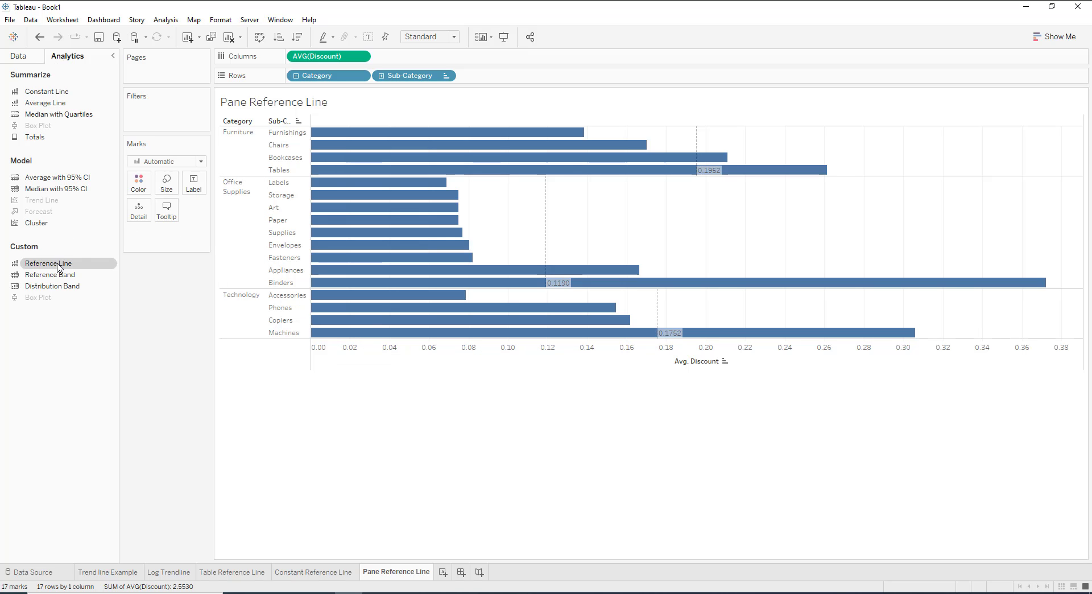
left_click_drag(56, 265, 319, 135)
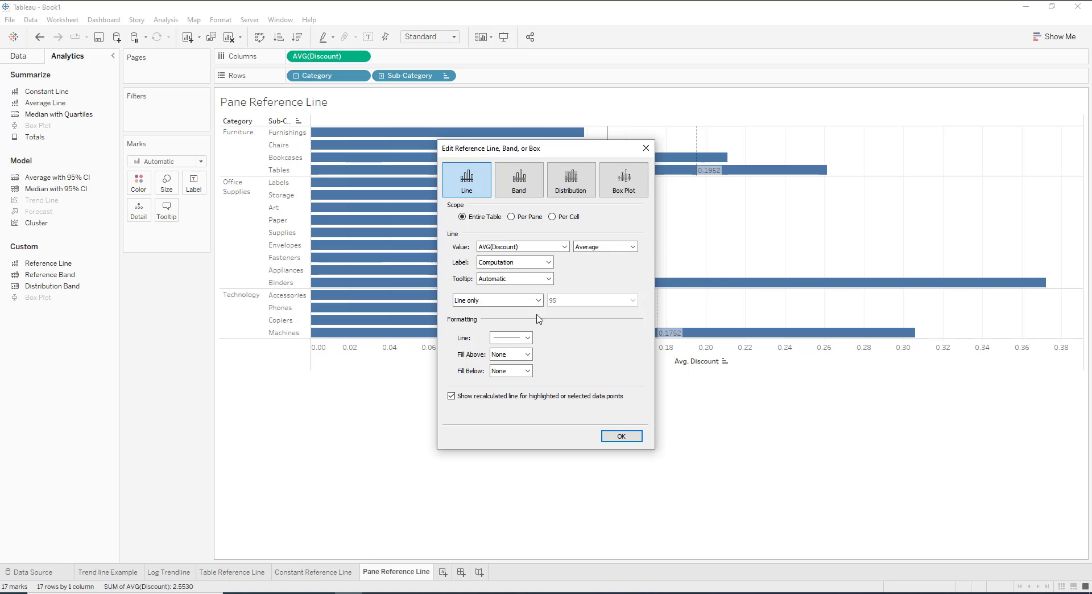
left_click(527, 337)
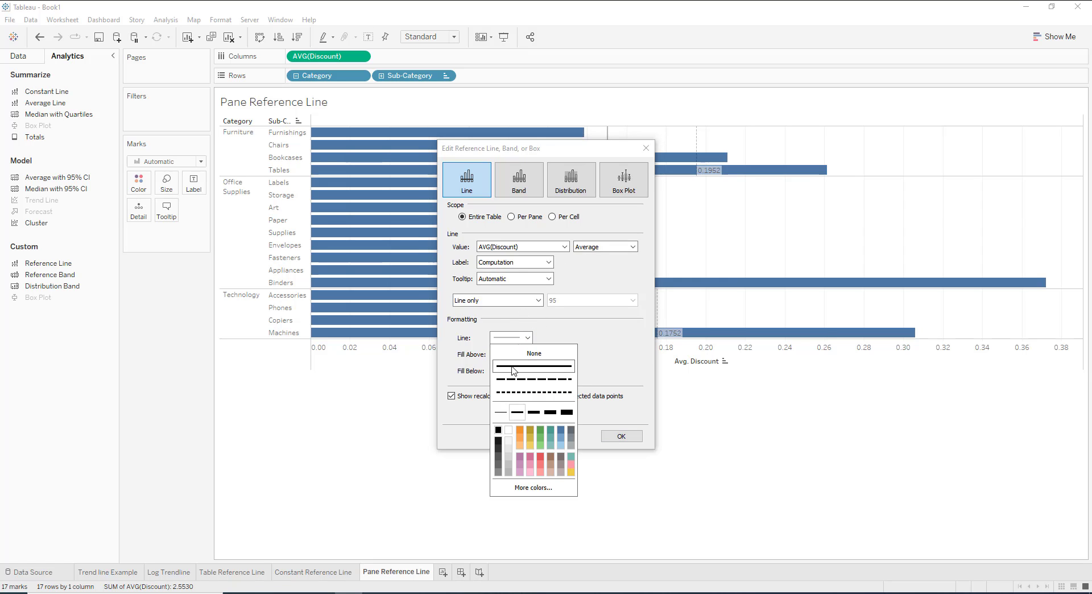
left_click(621, 437)
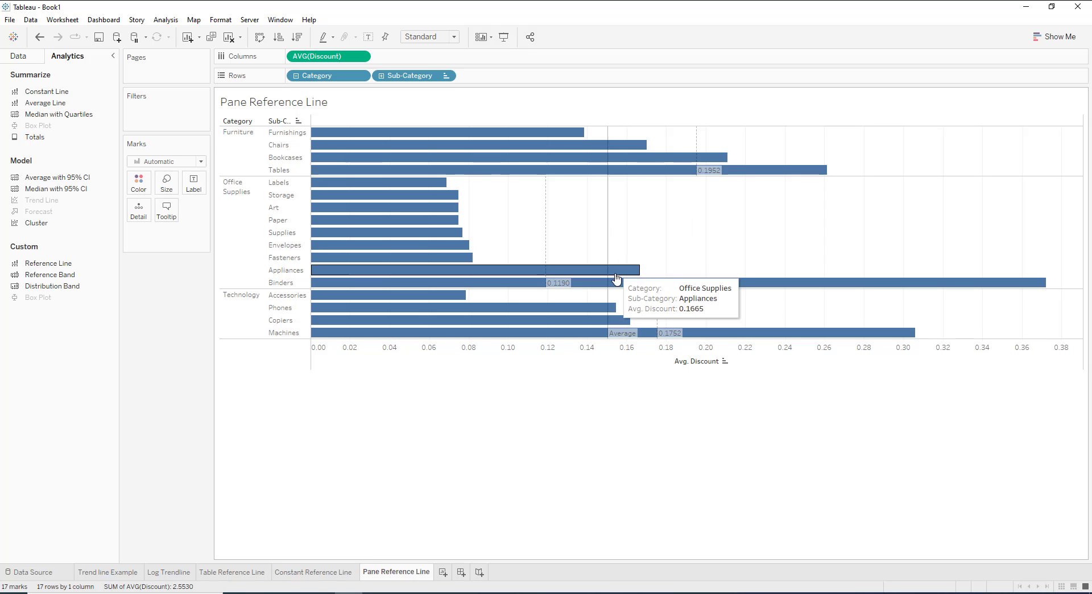
Edit the entire-table average reference line to show its value as the label and colour the line teal.
left_click(608, 235)
left_click(671, 232)
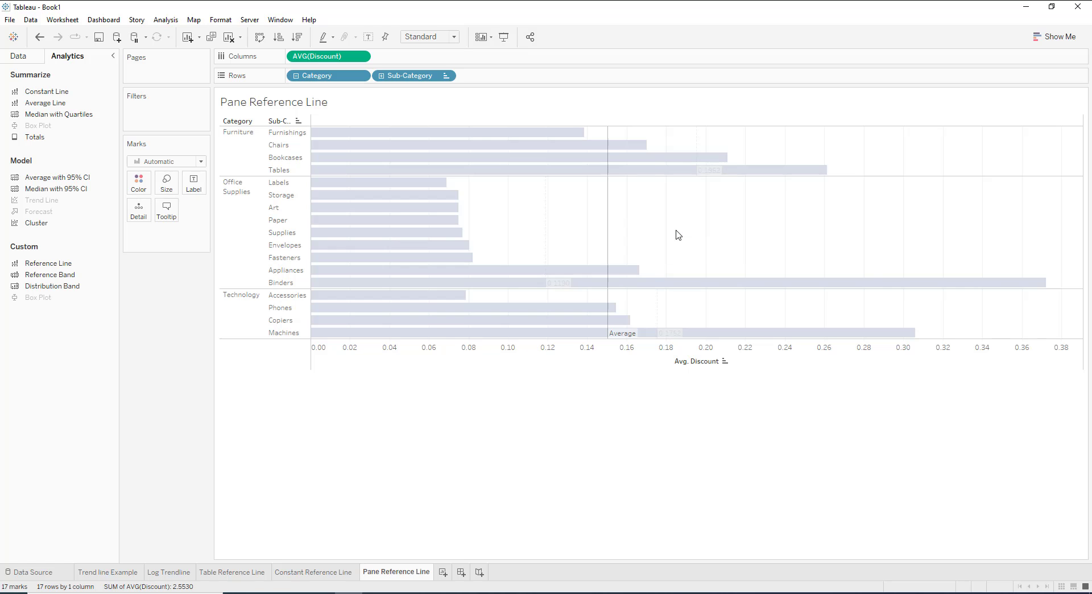
left_click(517, 262)
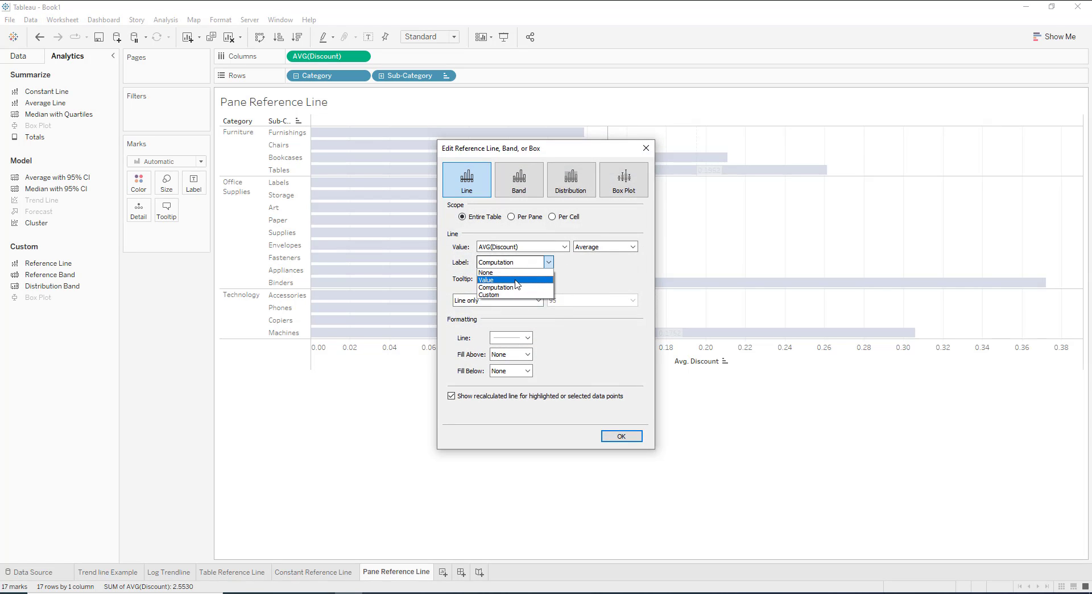
left_click(518, 280)
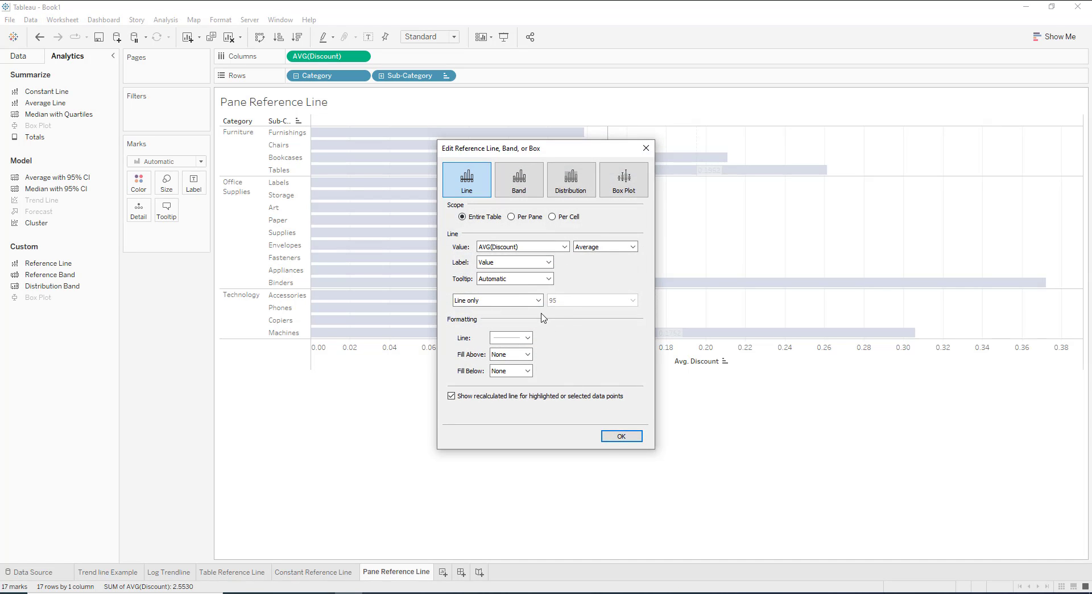
left_click(520, 339)
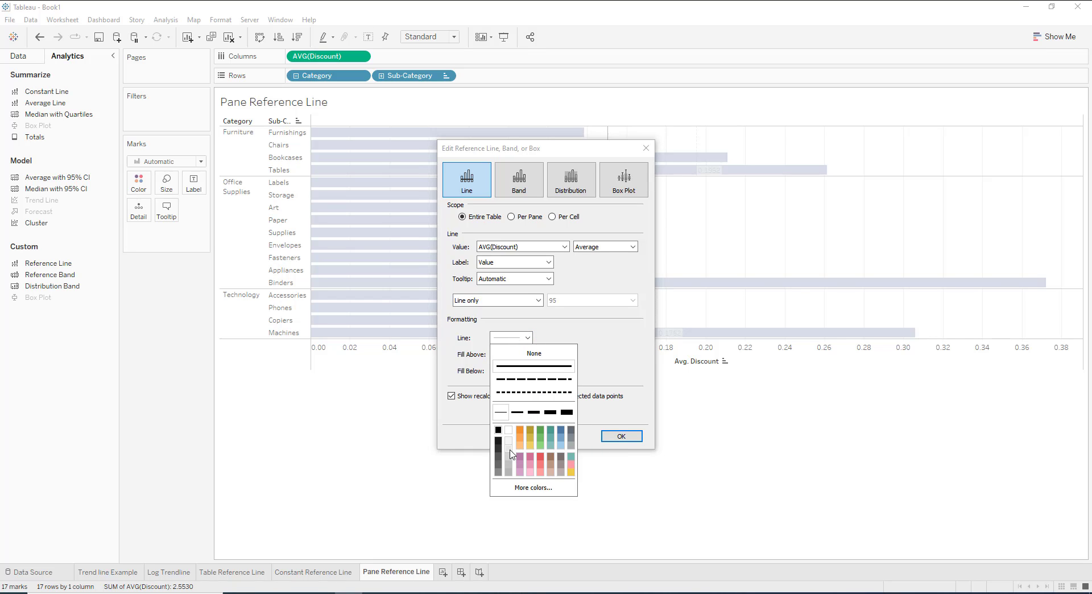
left_click(551, 441)
left_click(622, 435)
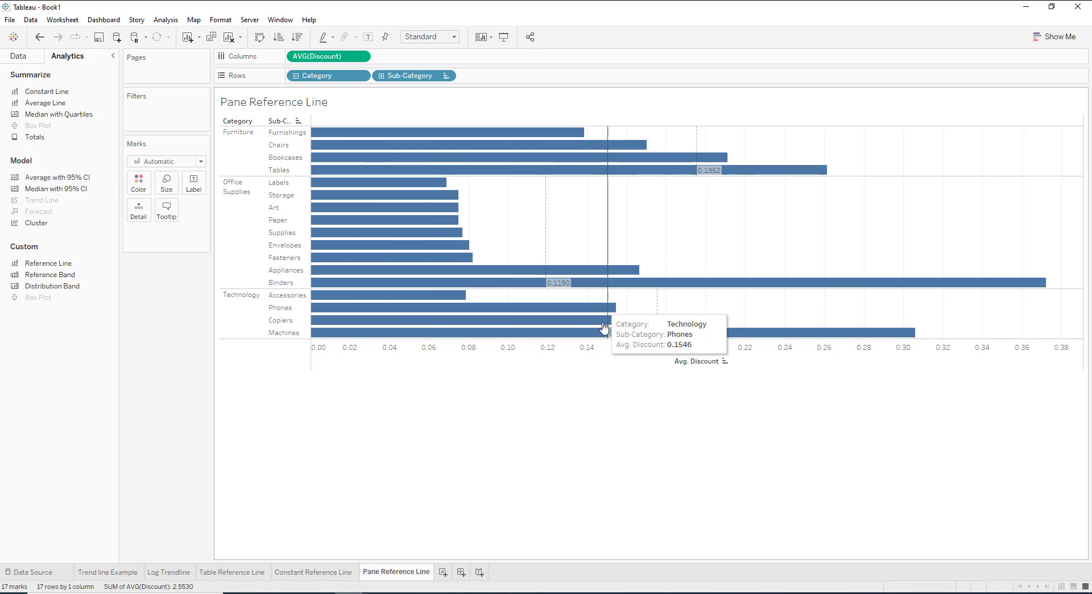
mouse_move(544, 245)
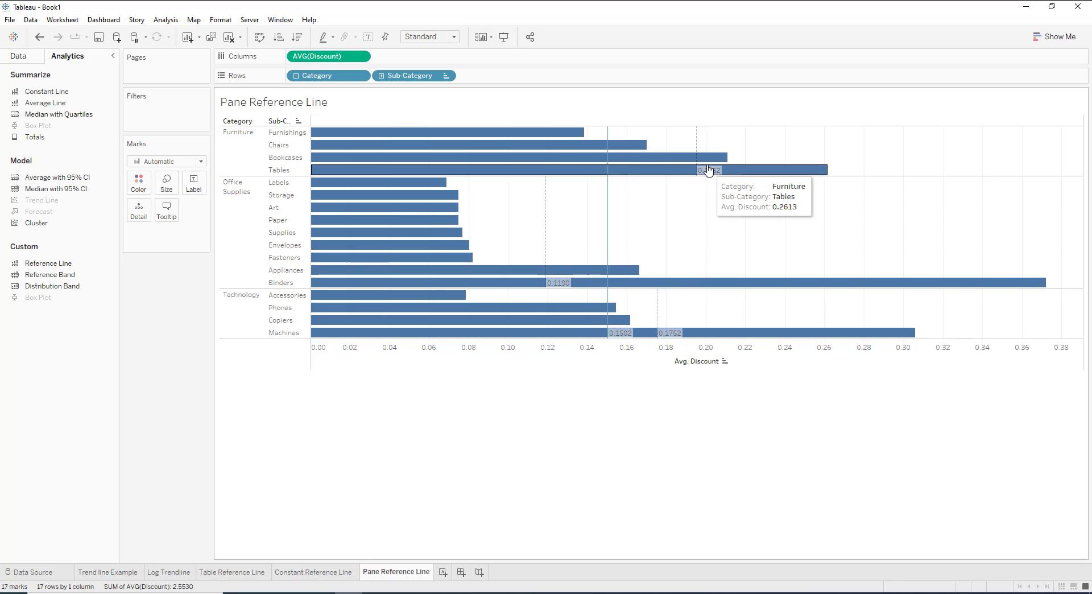
mouse_move(694, 157)
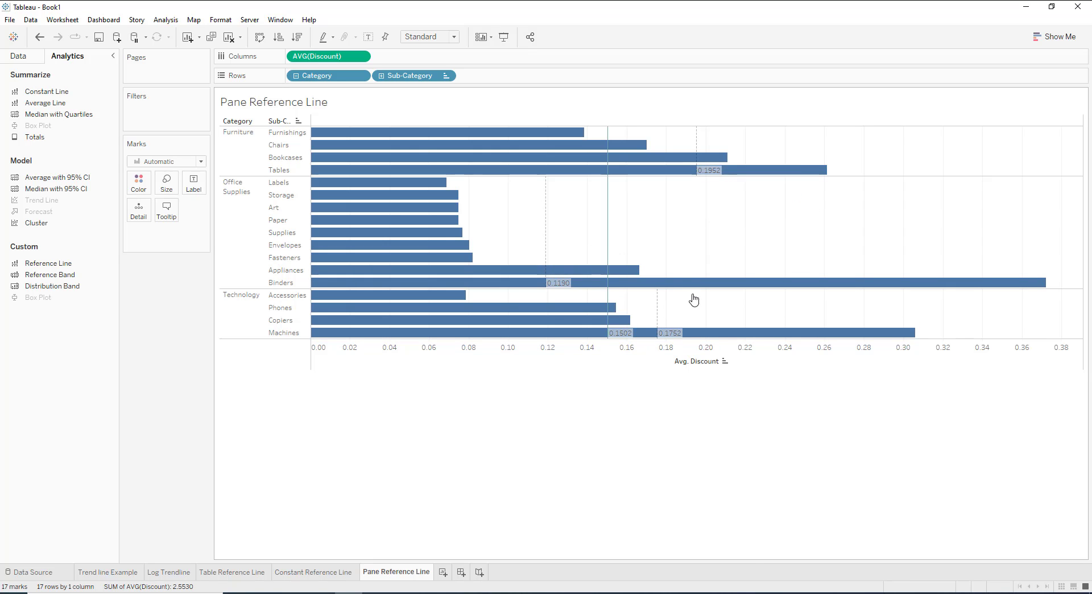
mouse_move(636, 339)
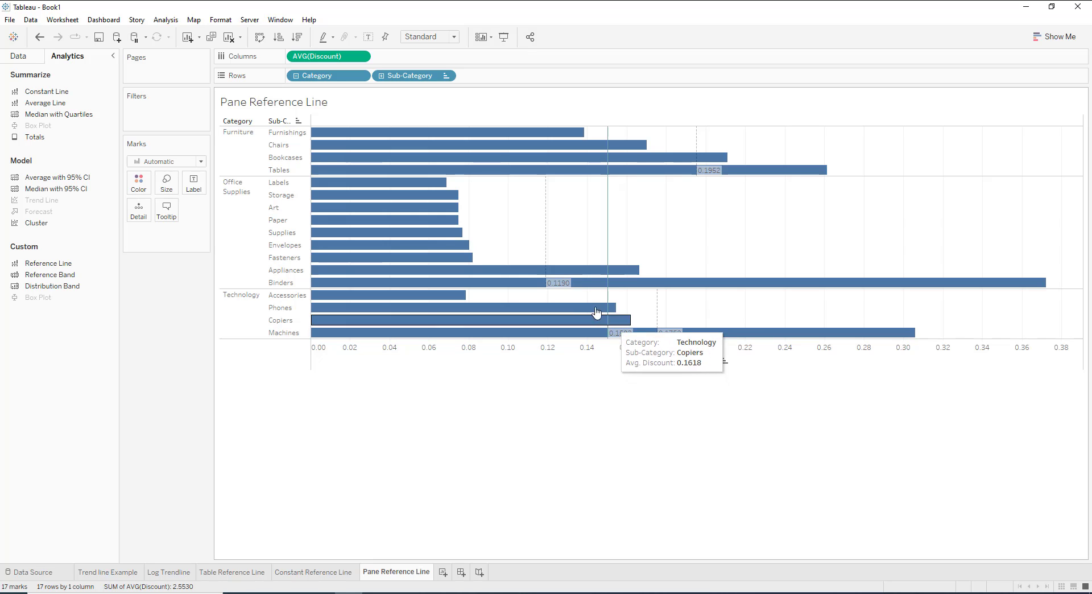
mouse_move(547, 281)
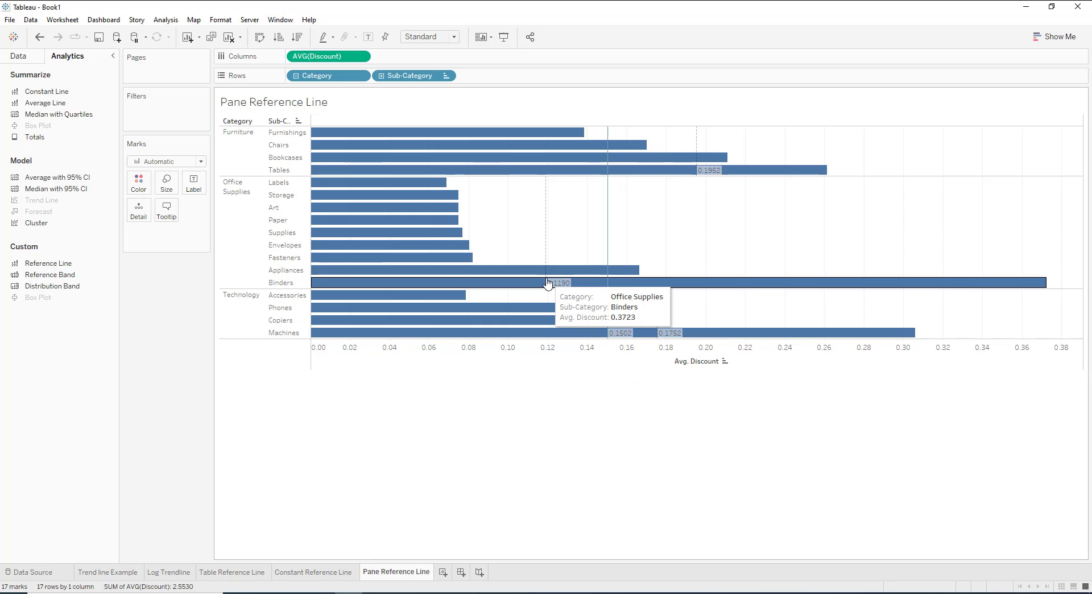